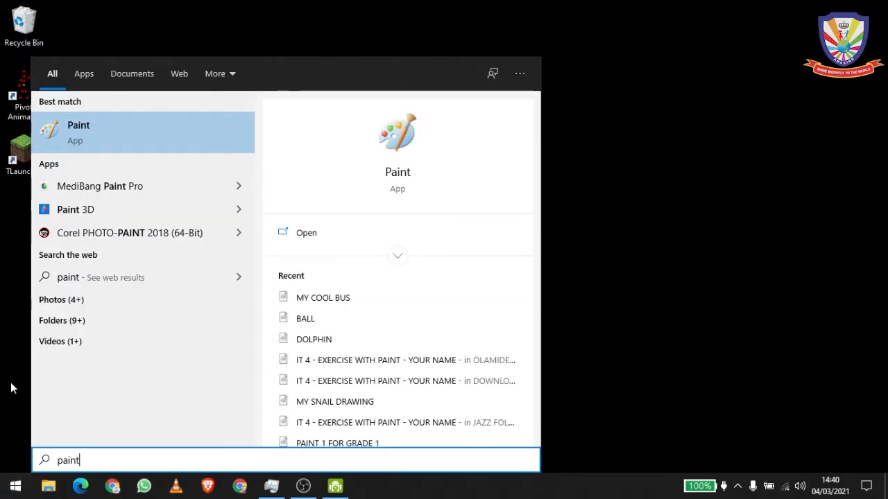
Step: Open Paint and maximize its window
left_click(98, 133)
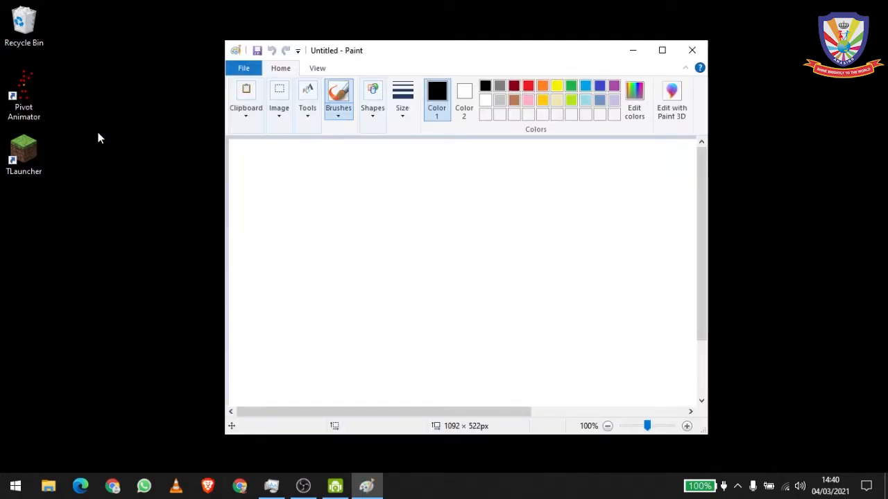
left_click(662, 52)
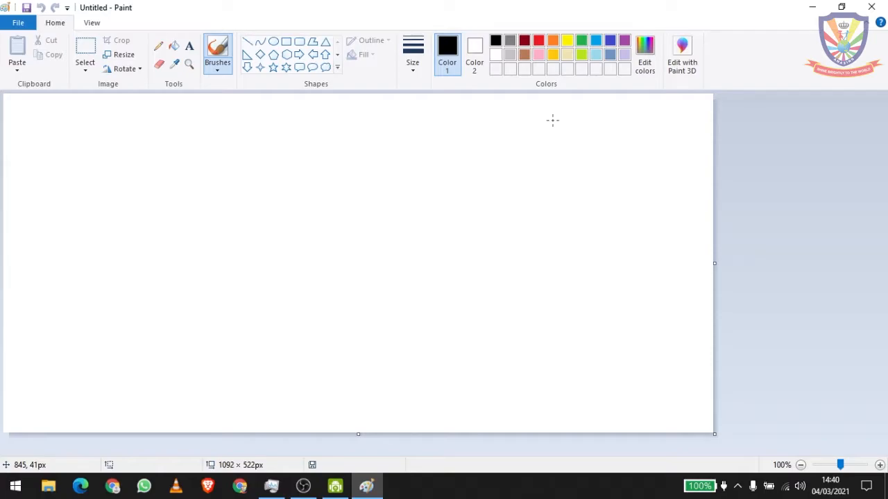
Step: Open the canvas resize settings, switch the unit to pixels and set the horizontal size to 1280
left_click(122, 60)
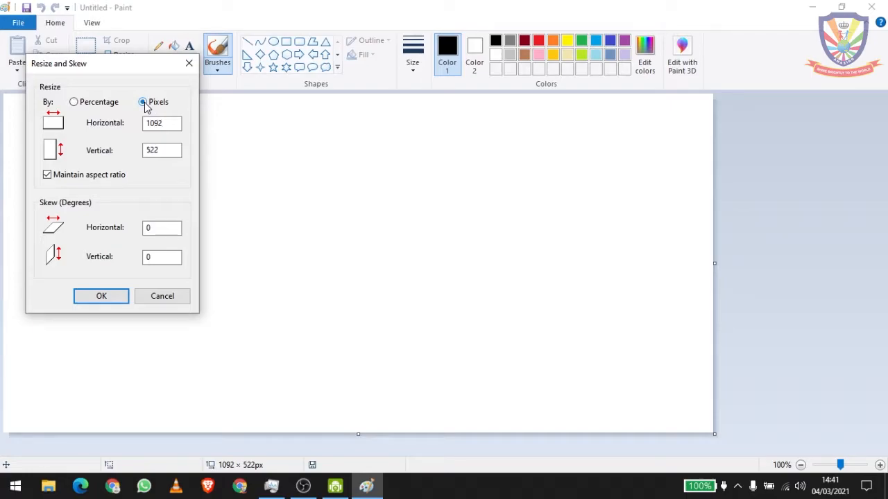
left_click(146, 106)
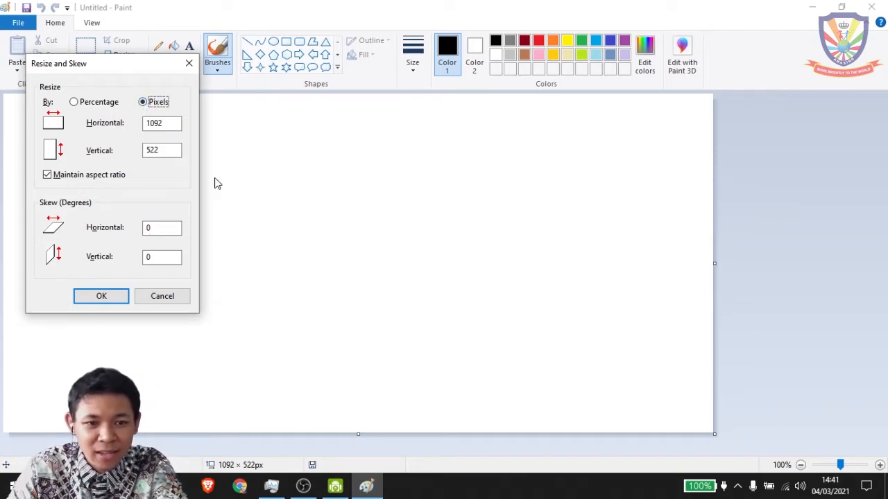
key("Tab")
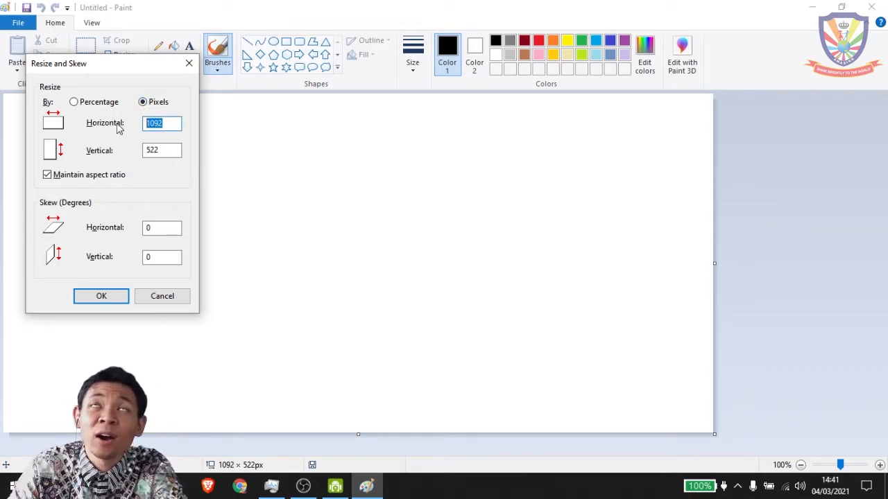
type("1")
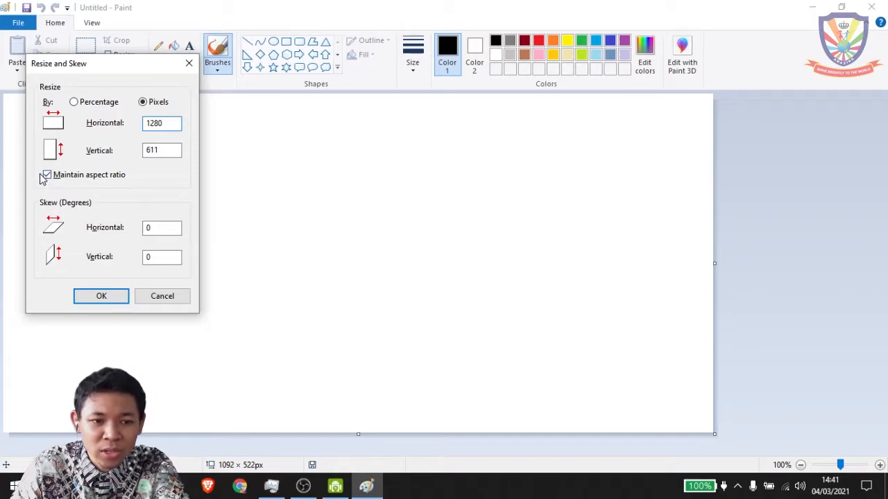
Step: Try a vertical size of 720 with the aspect ratio maintained, and re-enter 1280 as the horizontal size
left_click_drag(173, 151, 109, 155)
type("720")
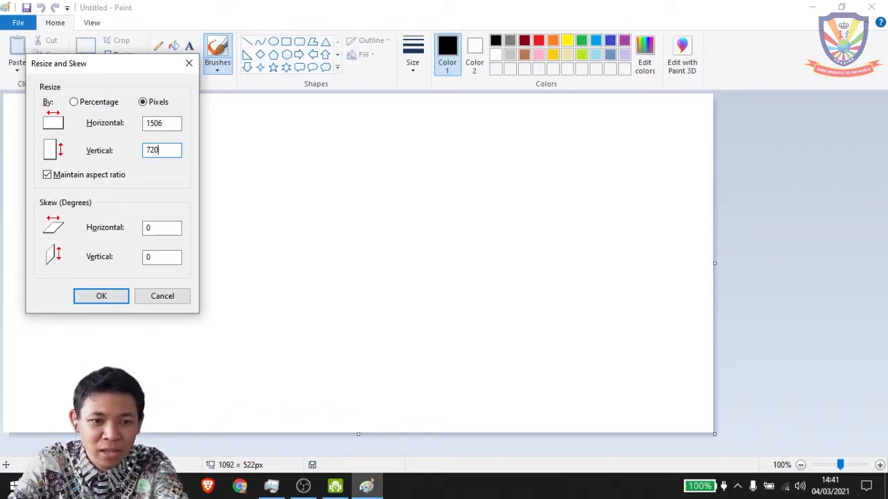
left_click_drag(174, 123, 90, 124)
type("128")
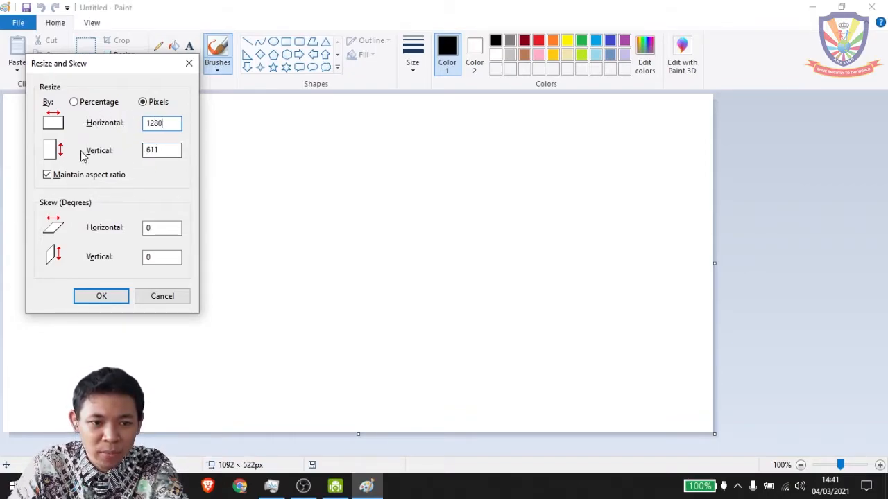
Step: Turn off the aspect ratio lock, set the vertical size to 720 pixels and apply the resize
left_click(47, 176)
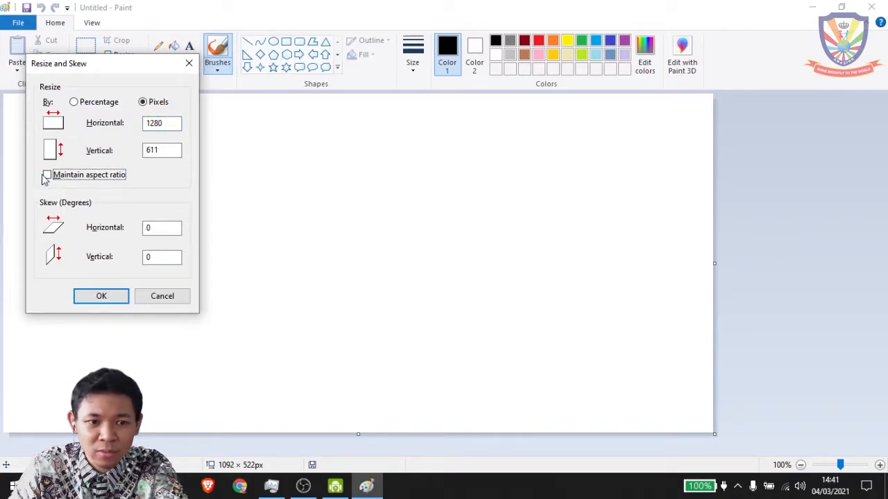
double_click(172, 149)
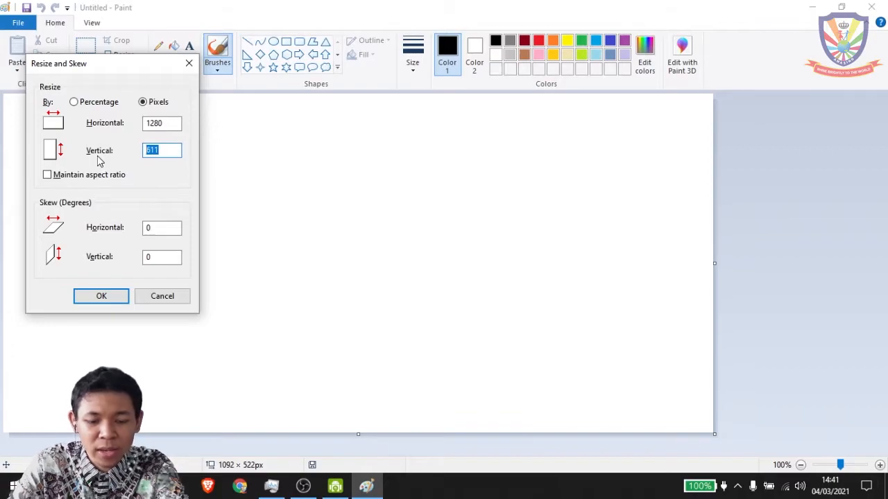
type("7")
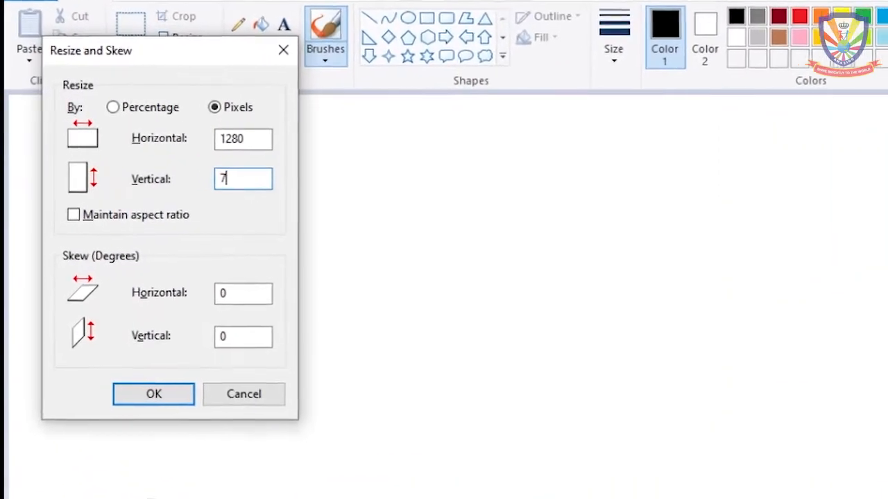
type("20")
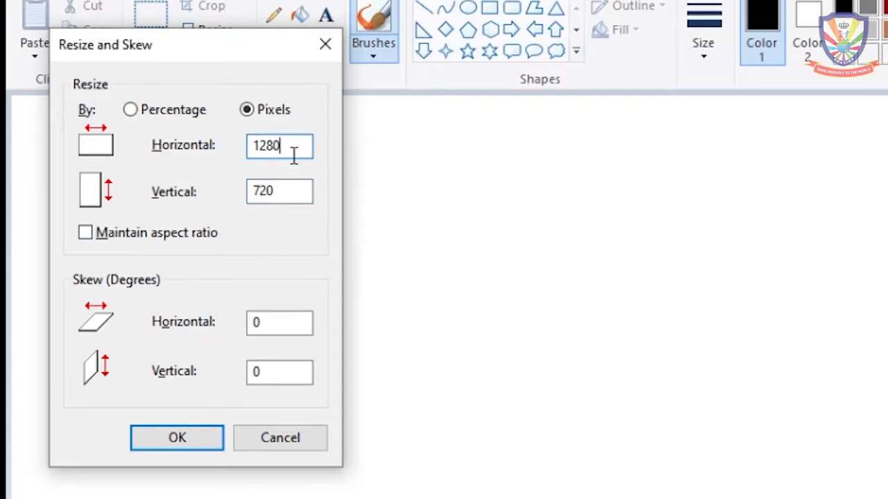
left_click(290, 192)
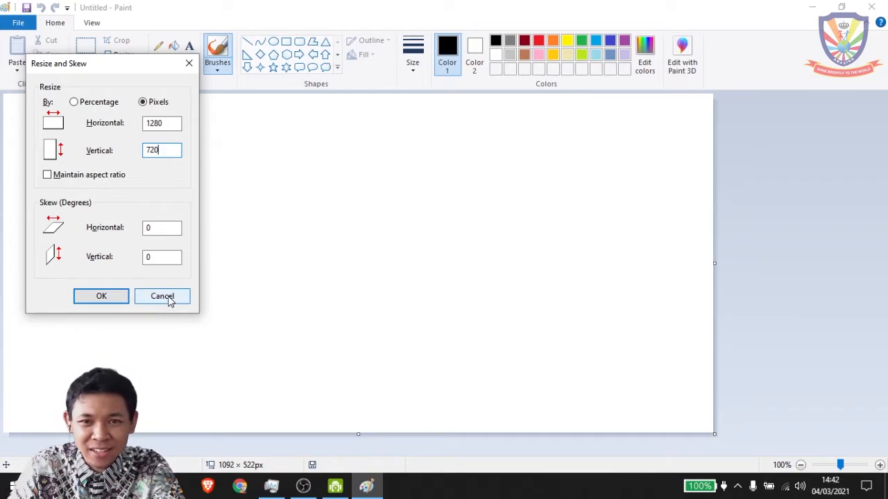
left_click(100, 297)
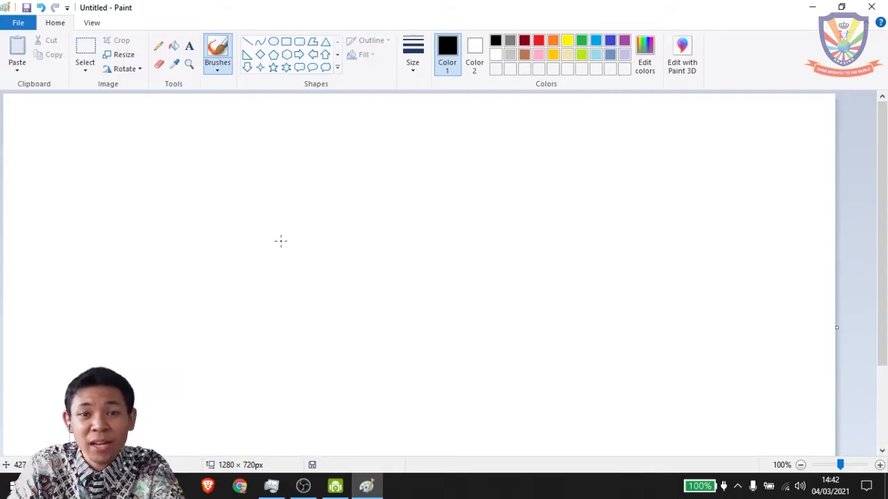
scroll(288, 277, "down", 3)
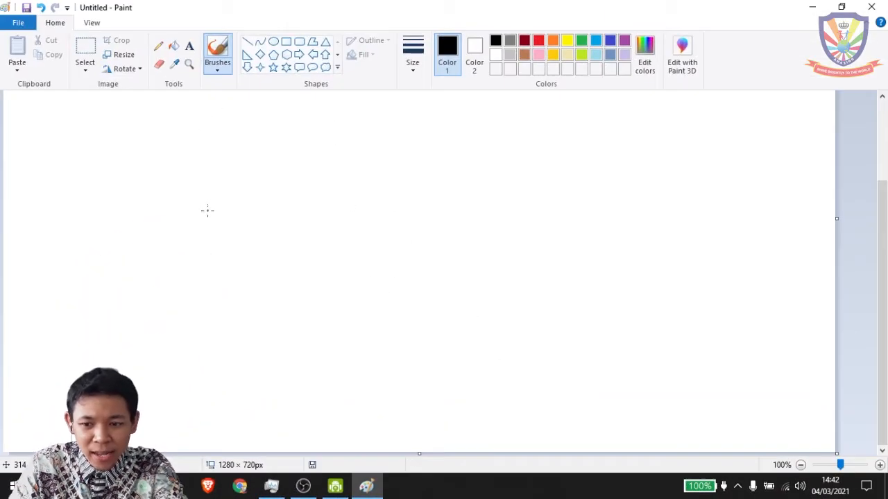
left_click_drag(874, 139, 877, 199)
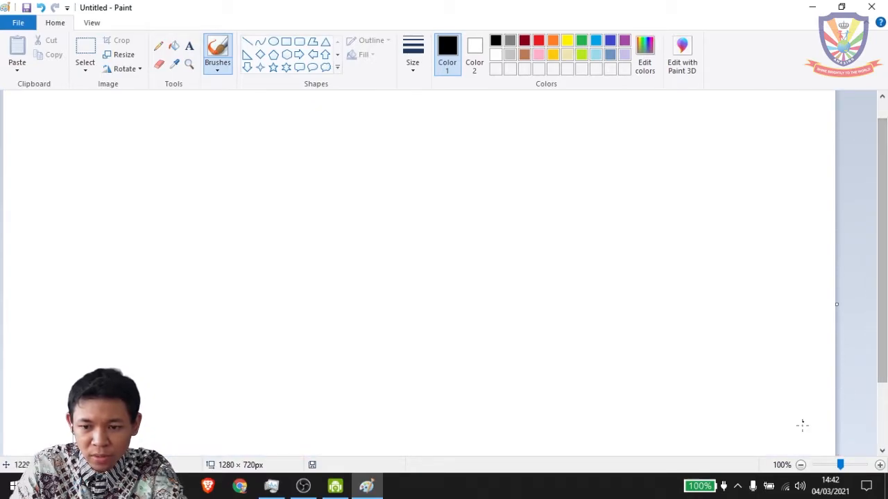
left_click(800, 465)
left_click(879, 465)
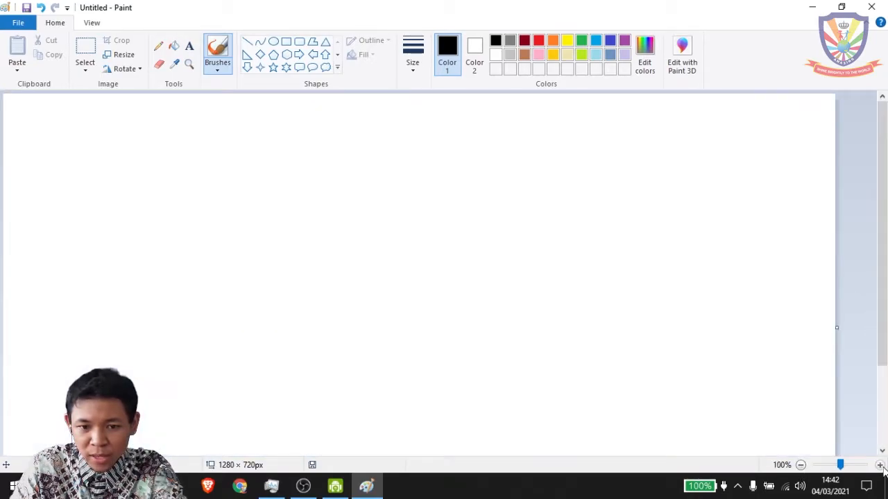
left_click(801, 465)
left_click(879, 466)
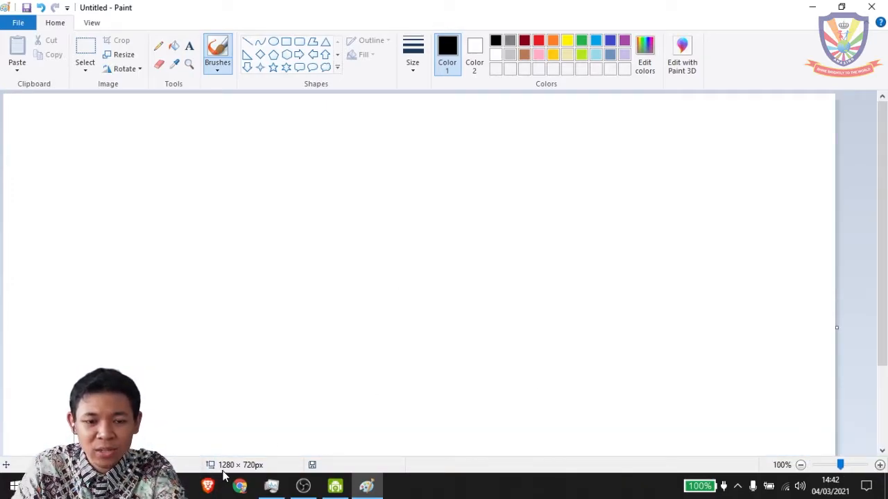
Step: Draw a straight black horizontal line across the full width of the canvas, in its lower part, as the ground
left_click(249, 42)
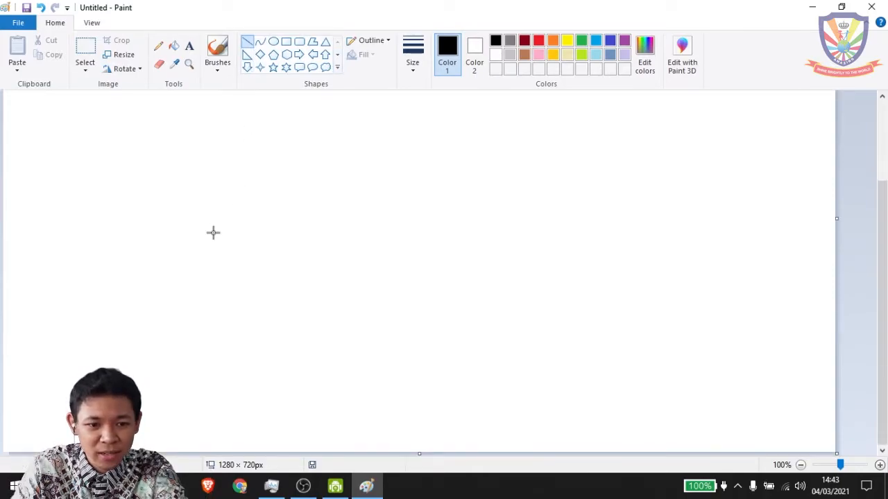
scroll(277, 243, "down", 3)
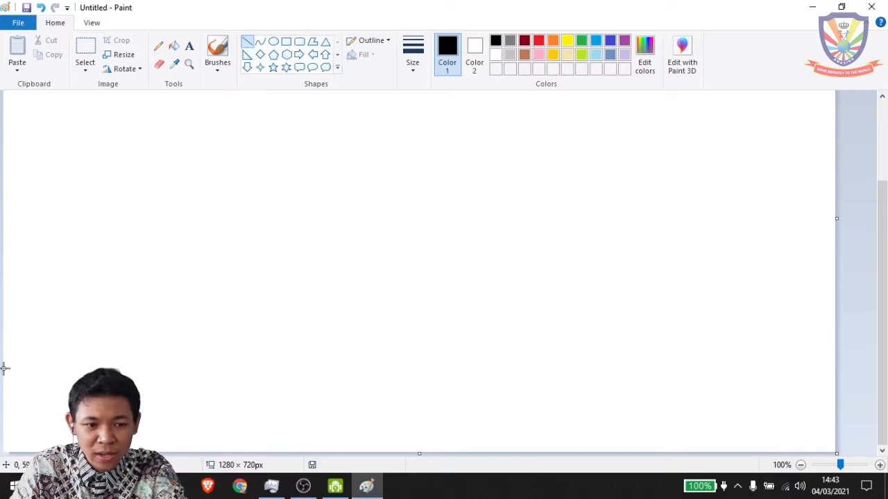
left_click_drag(5, 367, 834, 368)
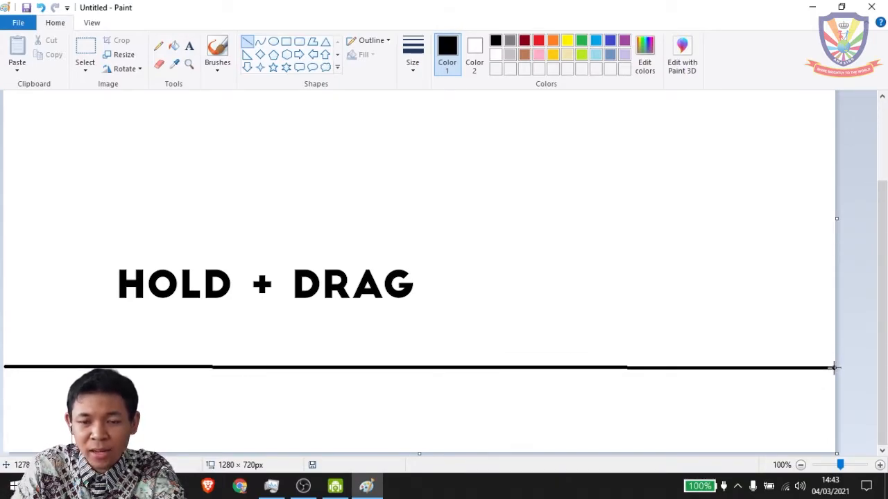
left_click_drag(835, 368, 835, 368)
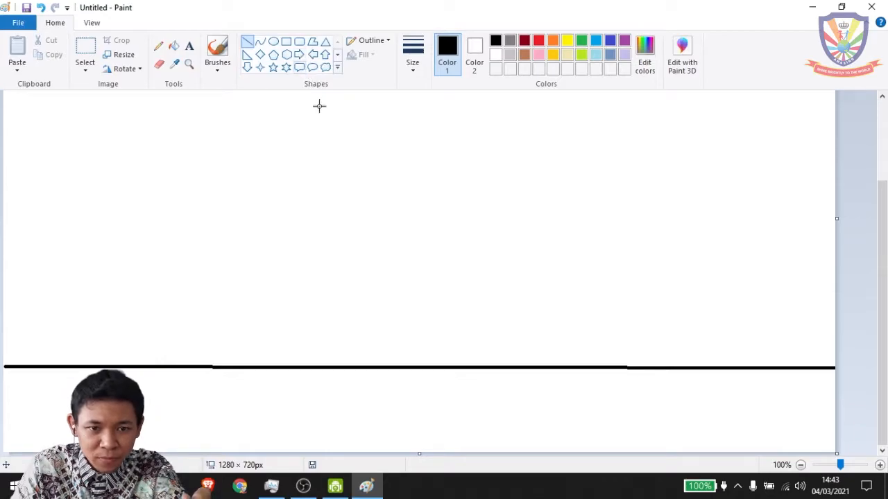
Step: Draw a wide black rectangle outline in the middle of the canvas and place it just above the ground line
mouse_move(880, 317)
left_mouse_down()
mouse_move(885, 267)
mouse_move(885, 319)
left_mouse_up()
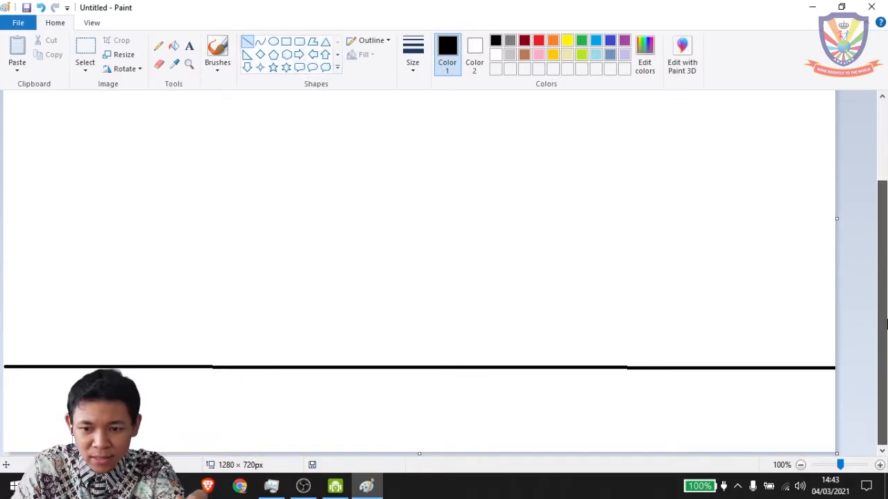
left_click(800, 466)
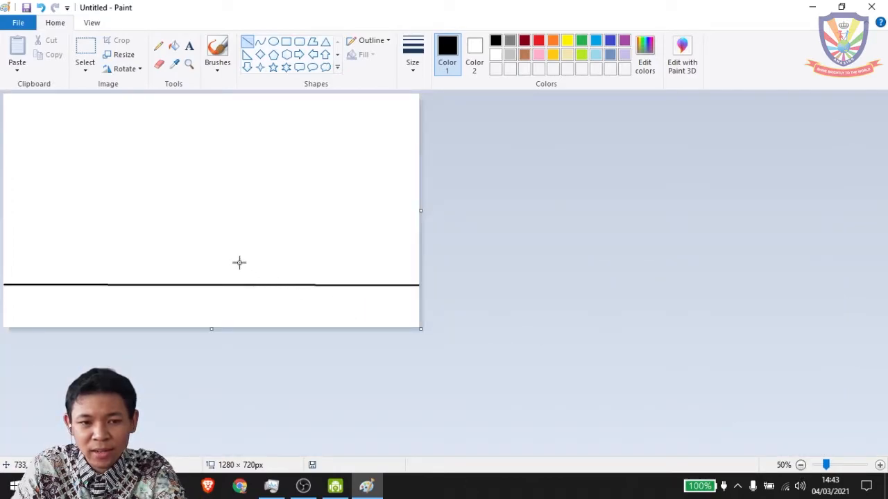
left_click(879, 466)
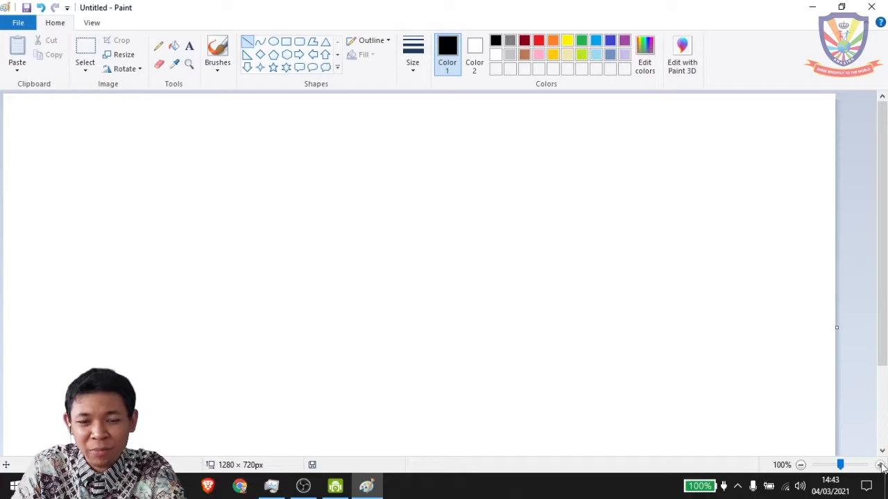
scroll(275, 127, "down", 2)
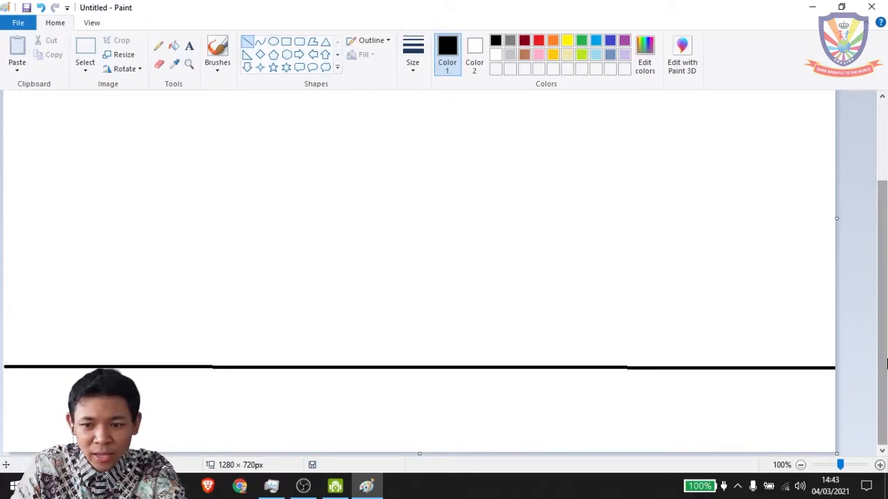
scroll(887, 363, "up", 2)
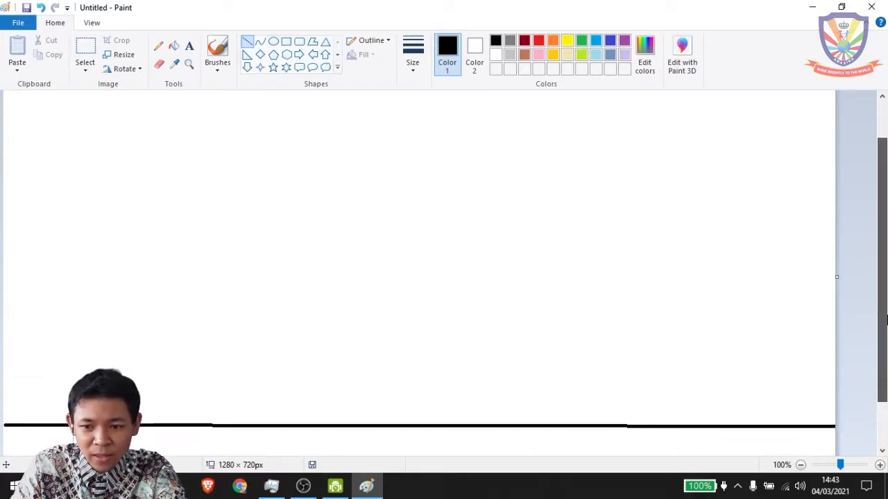
left_click(288, 43)
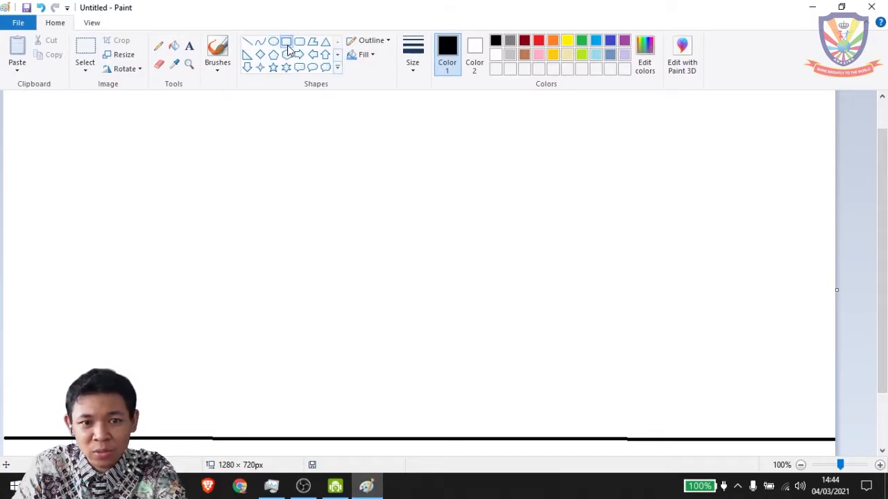
left_click_drag(185, 136, 655, 335)
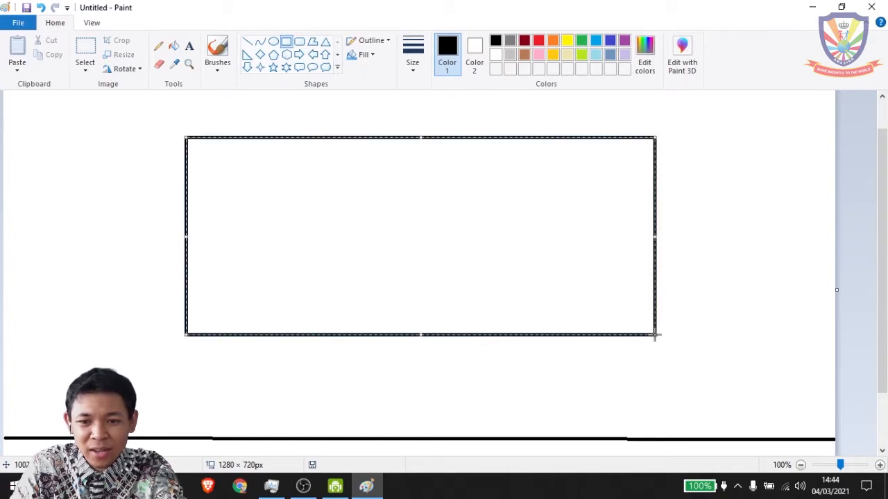
left_click_drag(442, 222, 502, 299)
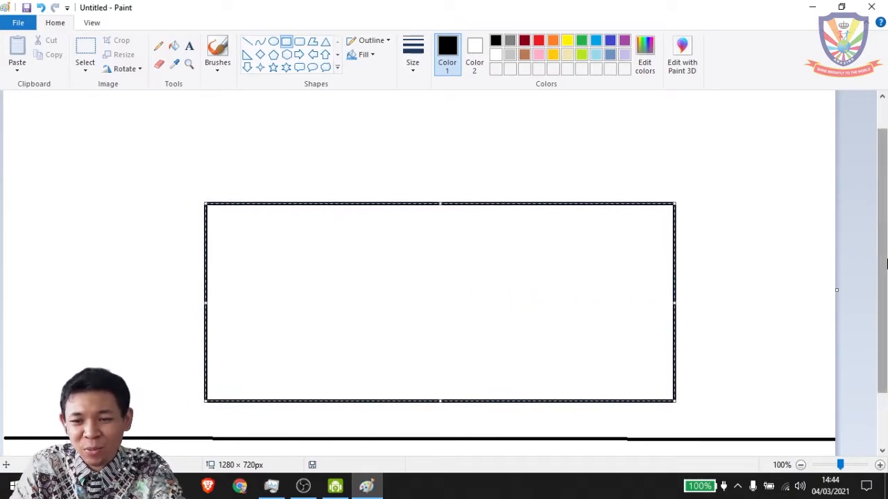
left_click_drag(886, 274, 886, 290)
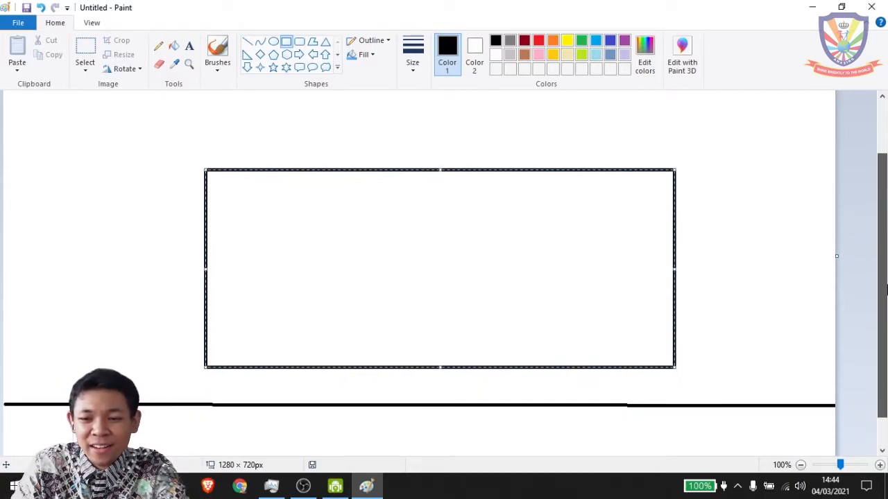
right_click(747, 206)
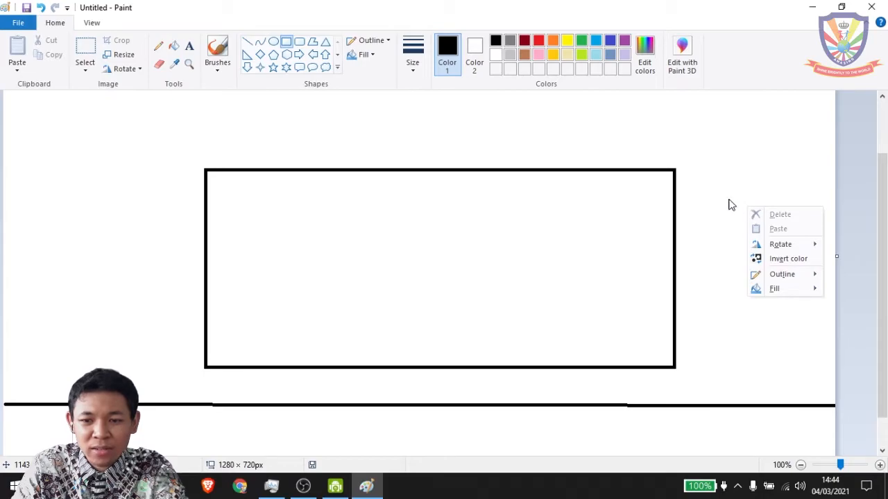
left_click(730, 202)
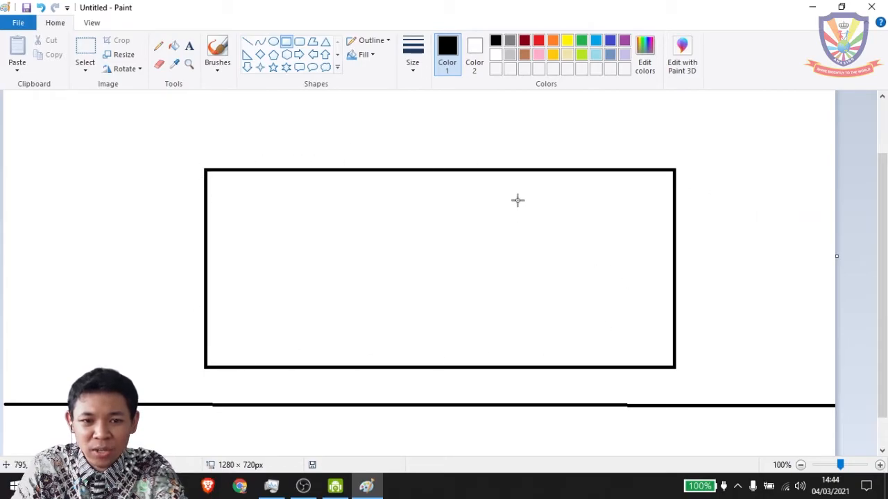
Step: Draw a circle as the bus's front wheel, overlapping the body's lower edge near its left end and resting on the ground line
left_click(274, 43)
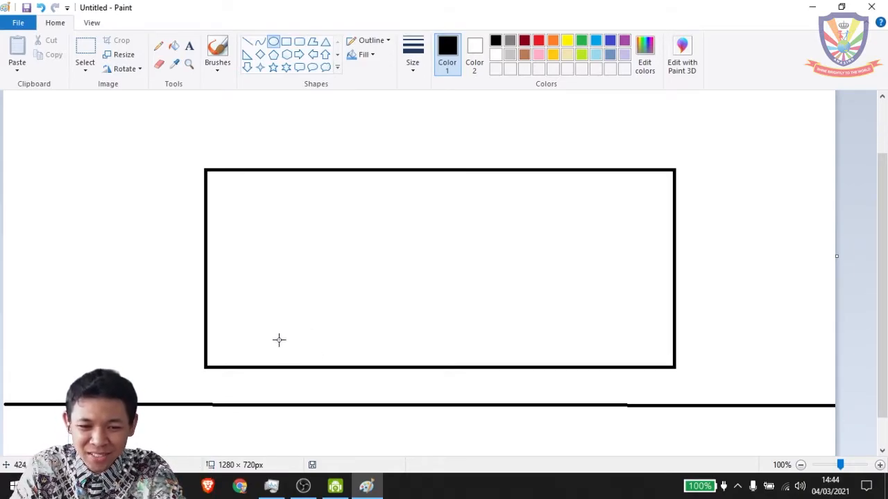
left_click_drag(283, 338, 415, 401)
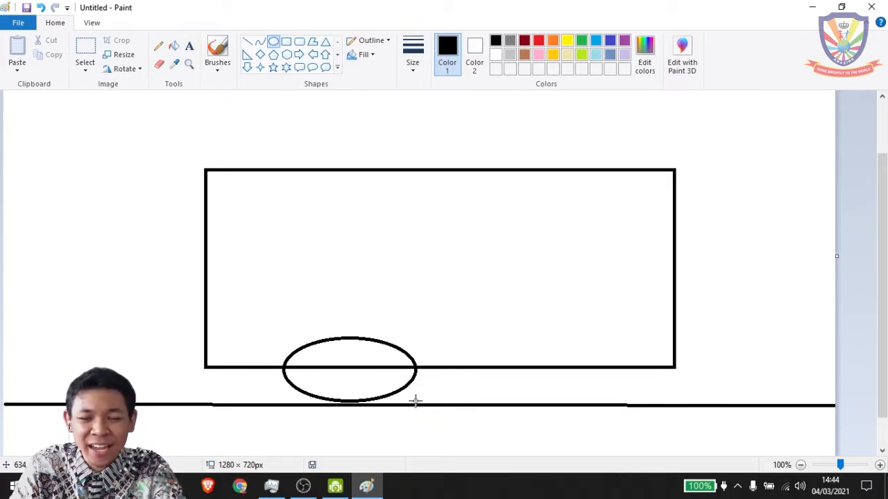
left_click_drag(416, 401, 341, 396)
left_click_drag(313, 370, 312, 377)
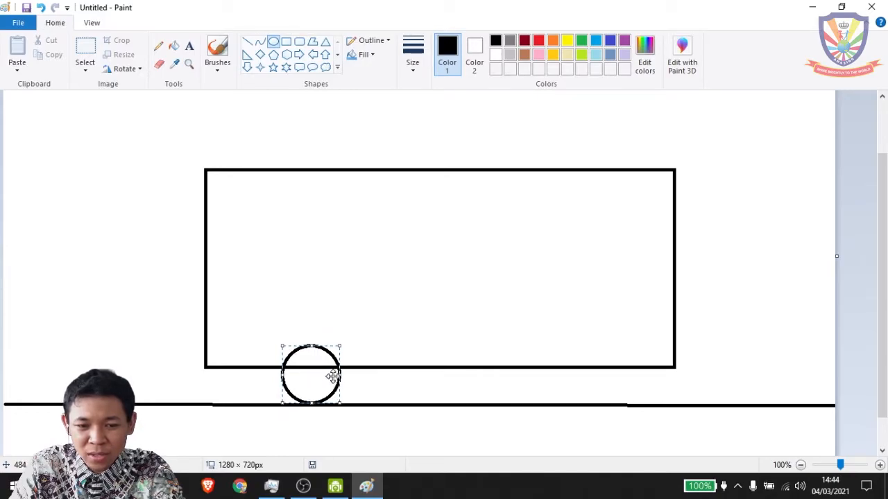
left_click(389, 383)
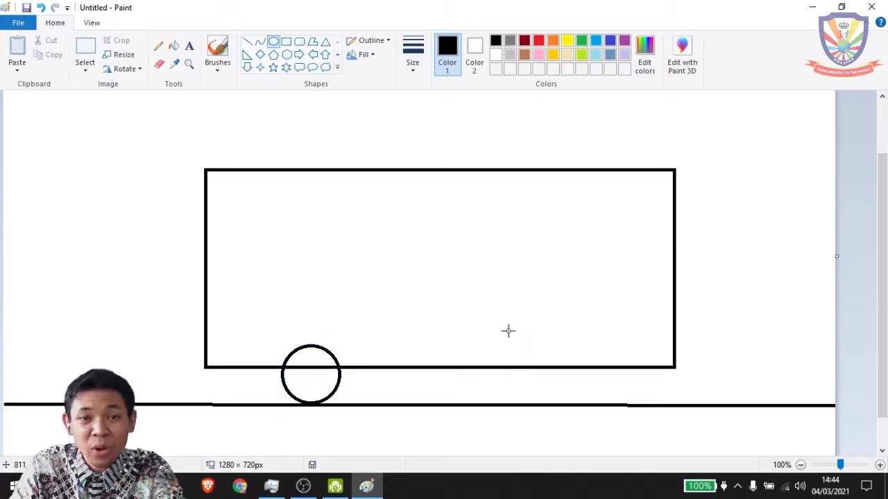
Step: Draw a second circle as the rear wheel near the body's right end and move it down onto the ground line
left_click_drag(551, 340, 603, 394)
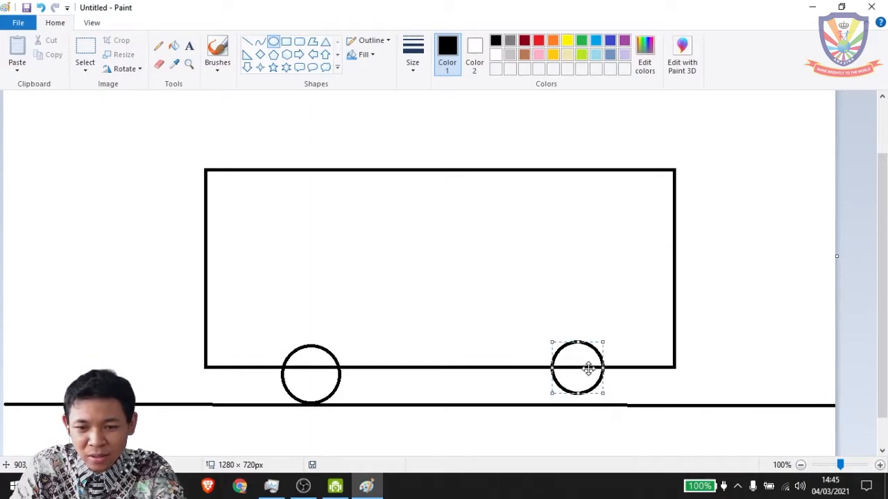
left_click_drag(576, 363, 580, 375)
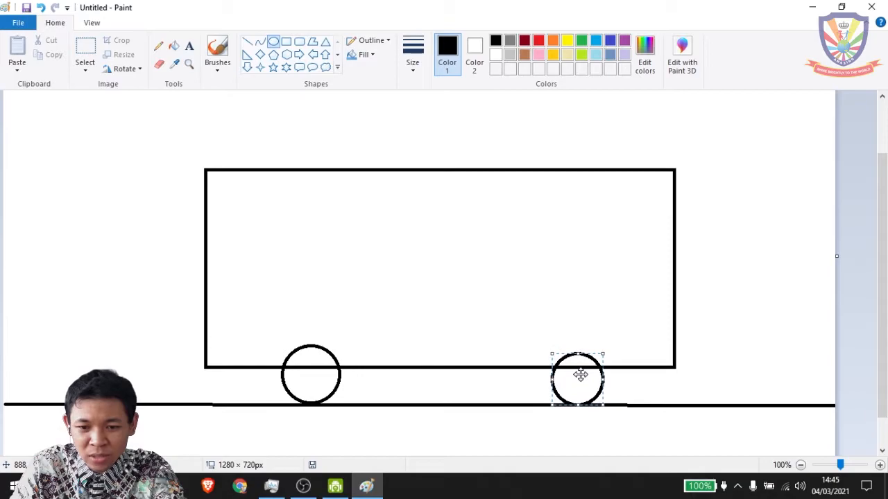
left_click(620, 376)
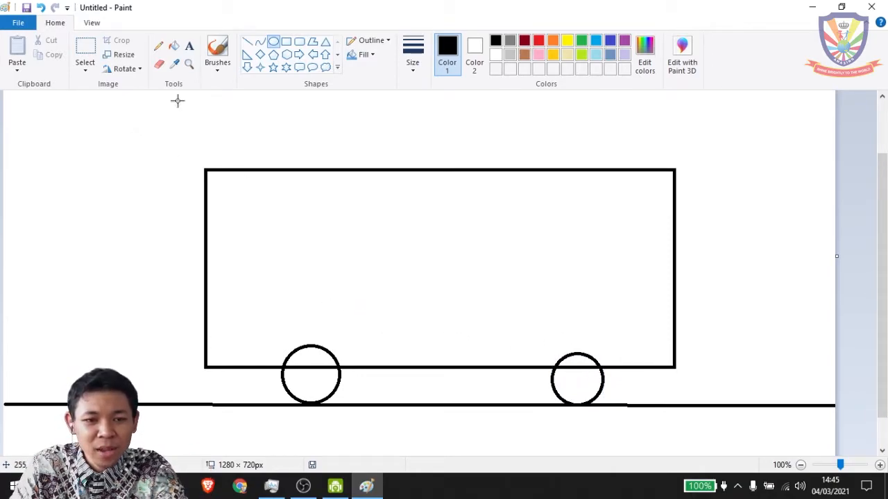
Step: Draw a narrow upright rectangle as windscreen against the body's left edge and a square window to the right of it
left_click(288, 42)
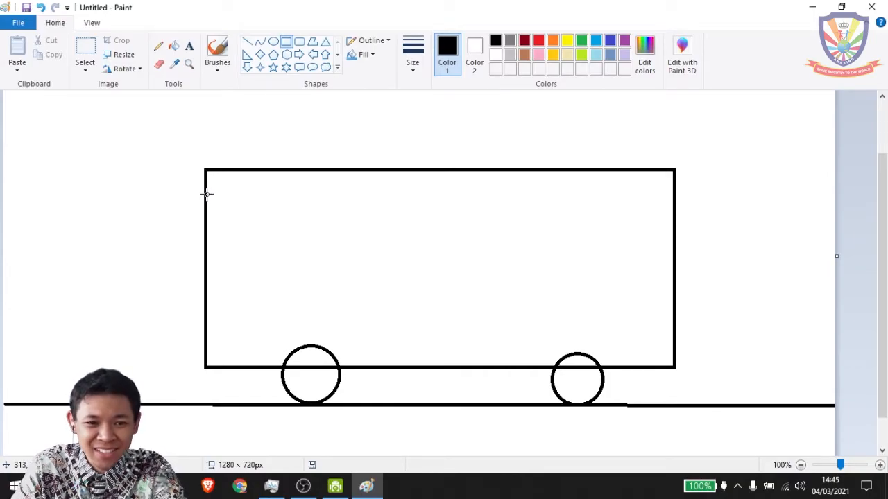
left_click_drag(208, 196, 222, 278)
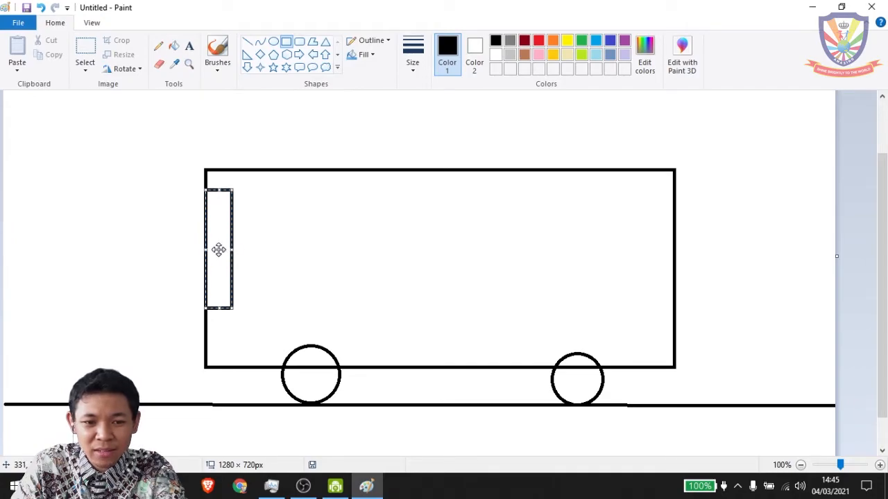
left_click(249, 252)
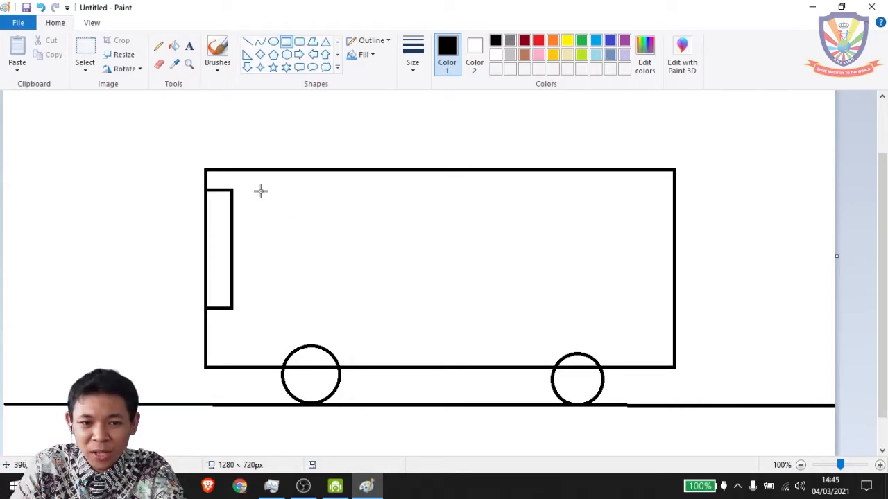
left_click_drag(254, 190, 324, 260)
left_click(369, 256)
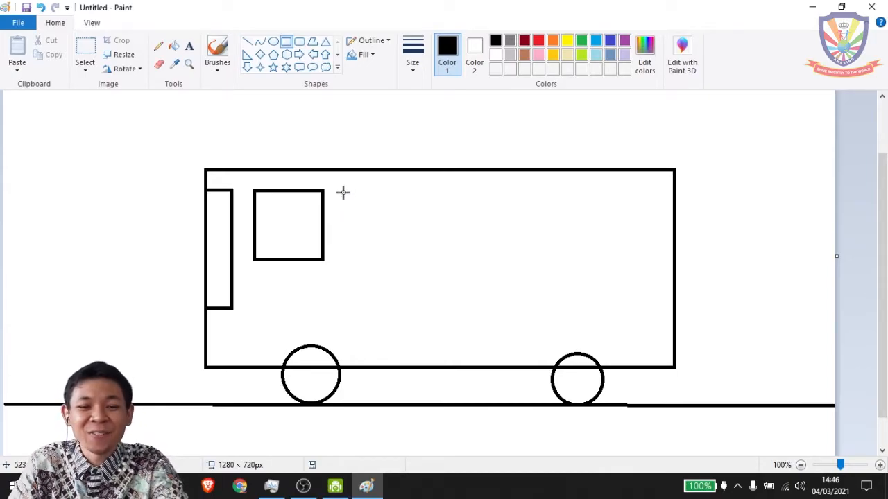
Step: Draw a tall rectangular door to the right of the first window, followed by a second square window level with the first
left_click_drag(344, 191, 411, 337)
left_click(452, 325)
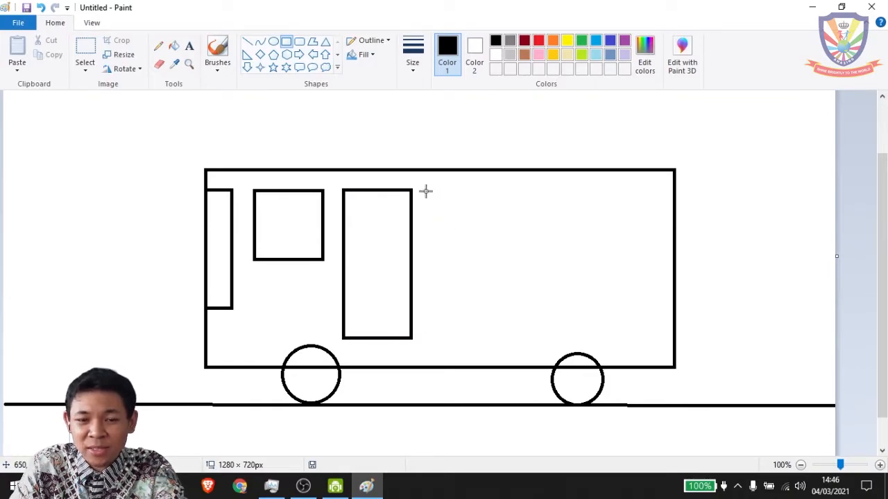
left_click_drag(426, 192, 495, 260)
left_click(543, 229)
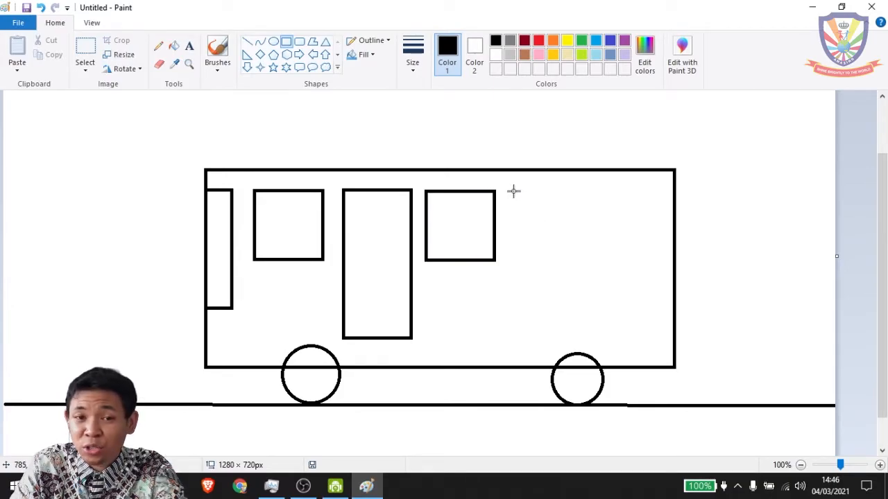
Step: Draw a second tall door to the right of the middle window and a third square window near the bus's rear
left_click_drag(508, 190, 576, 339)
left_click(602, 324)
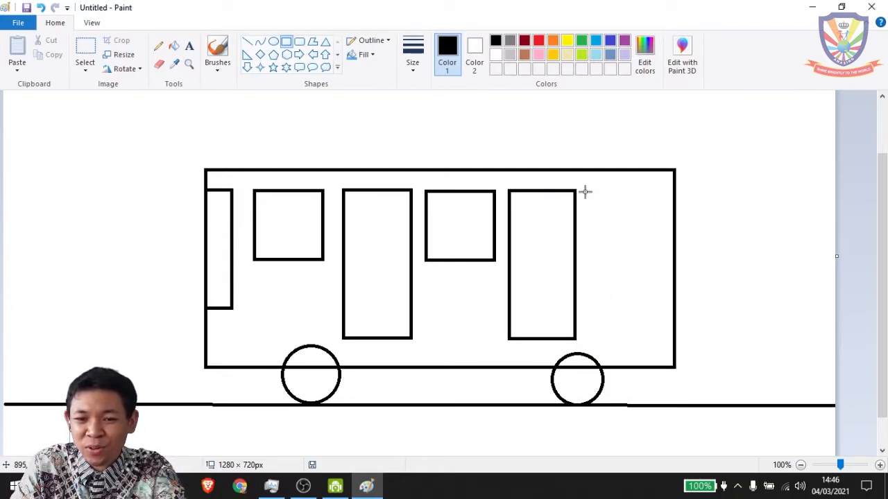
left_click_drag(585, 189, 631, 239)
left_click(630, 299)
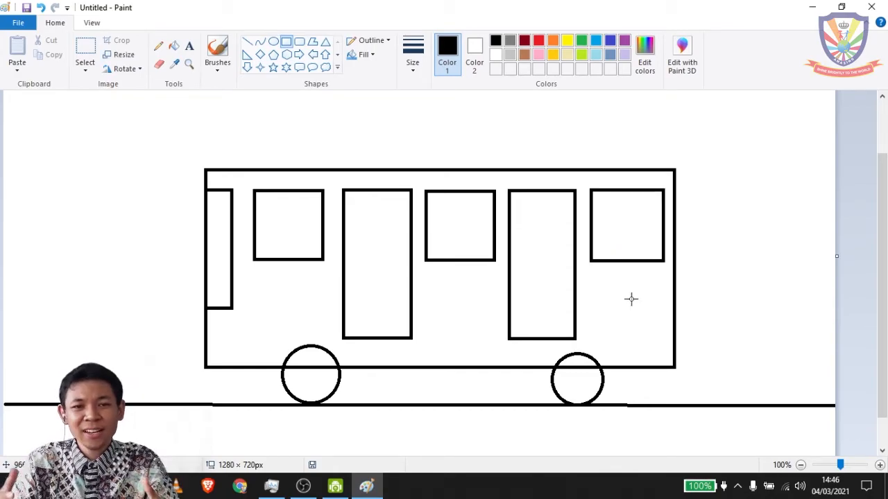
Step: Erase the parts of the body's lower edge that run through the inside of both wheels
left_click(160, 65)
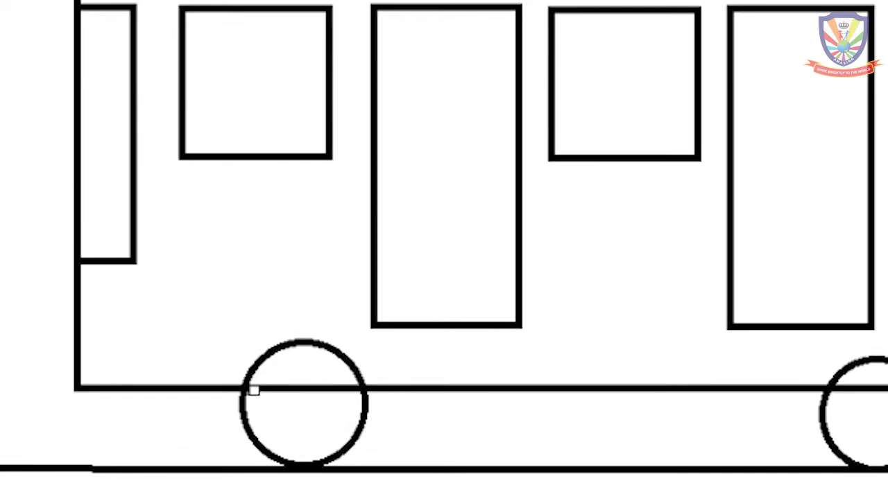
mouse_move(254, 391)
left_mouse_down()
mouse_move(349, 387)
mouse_move(352, 396)
left_mouse_up()
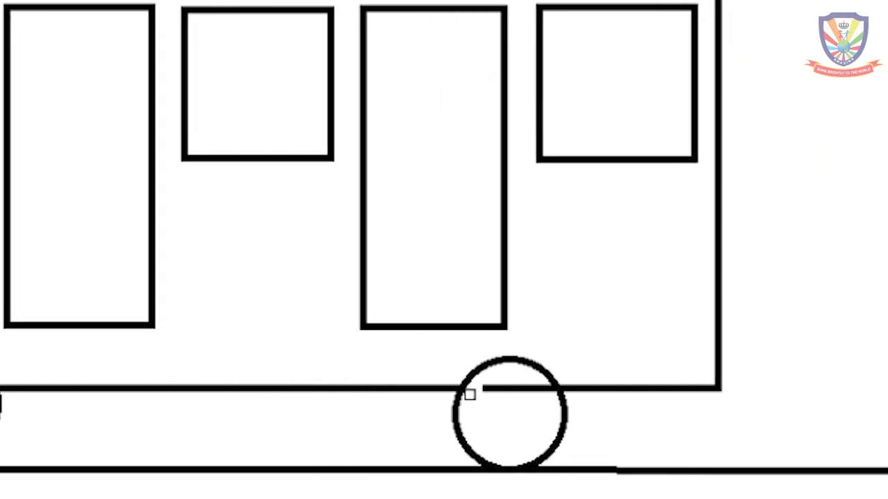
left_click_drag(494, 387, 550, 395)
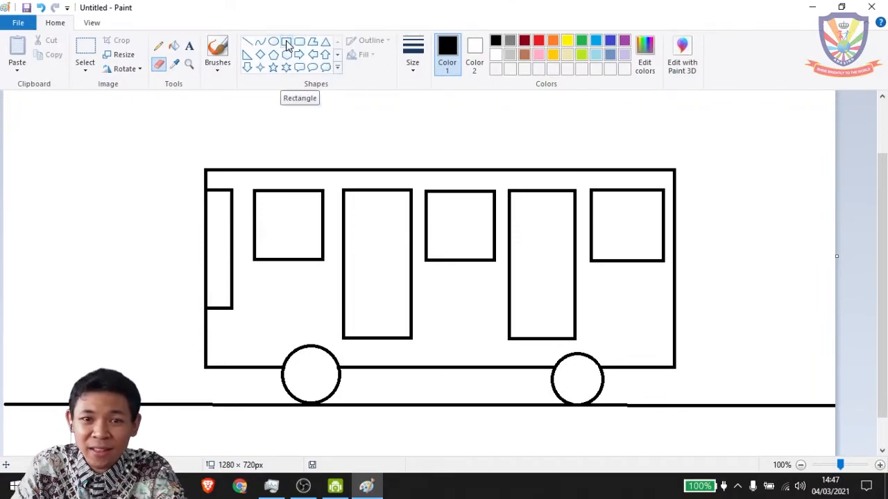
Step: Add a small rectangular handle to each door and a narrow upright ellipse as headlight below the windscreen
left_click(288, 45)
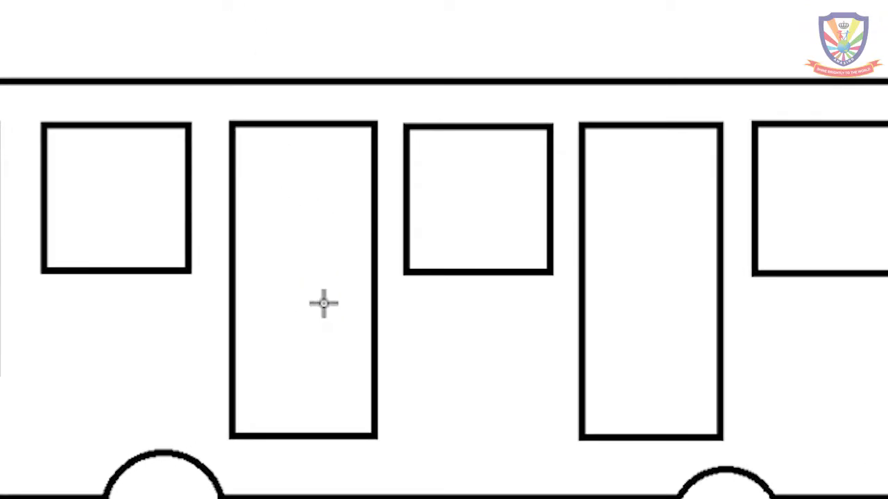
left_click_drag(328, 302, 365, 320)
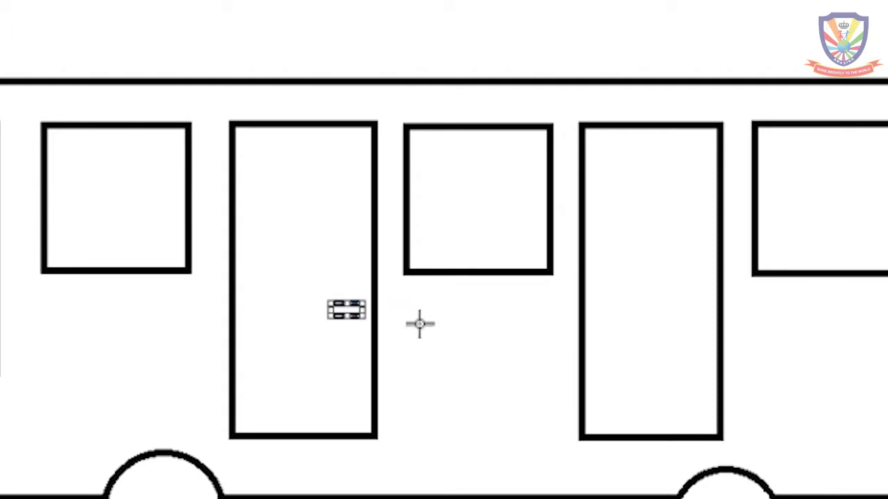
left_click(667, 305)
left_click_drag(682, 314, 707, 319)
left_click(782, 331)
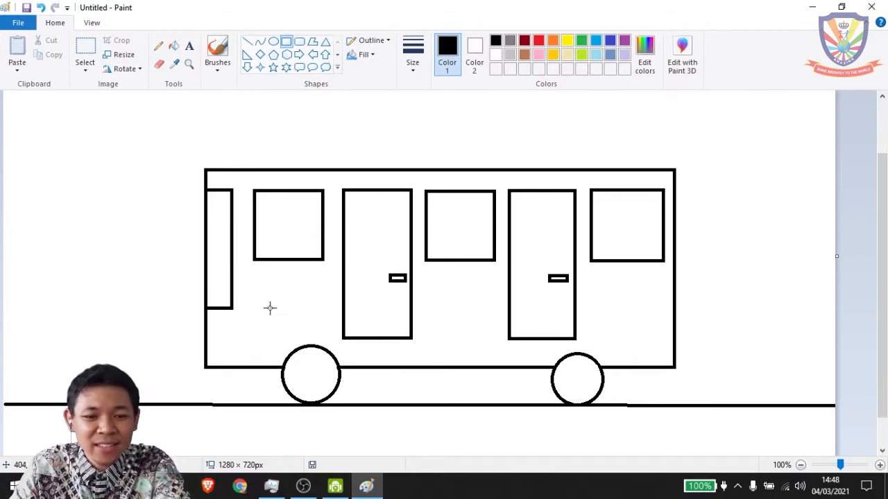
left_click(273, 42)
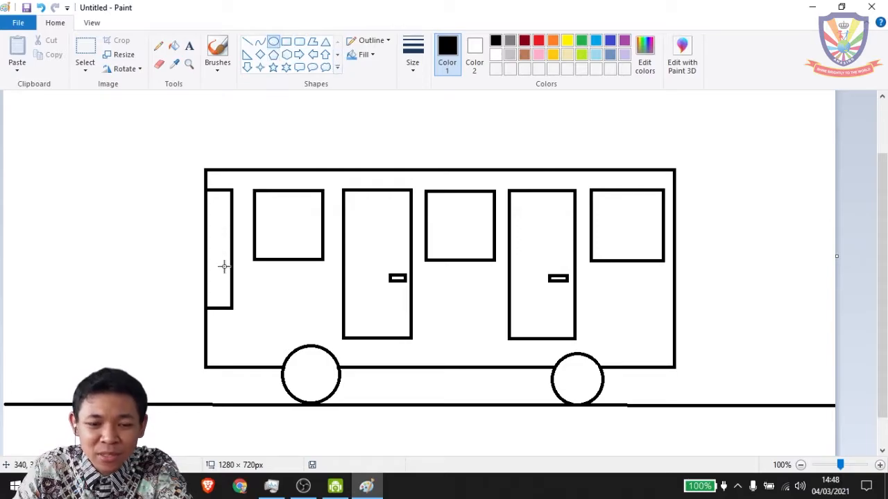
left_click_drag(211, 323, 220, 355)
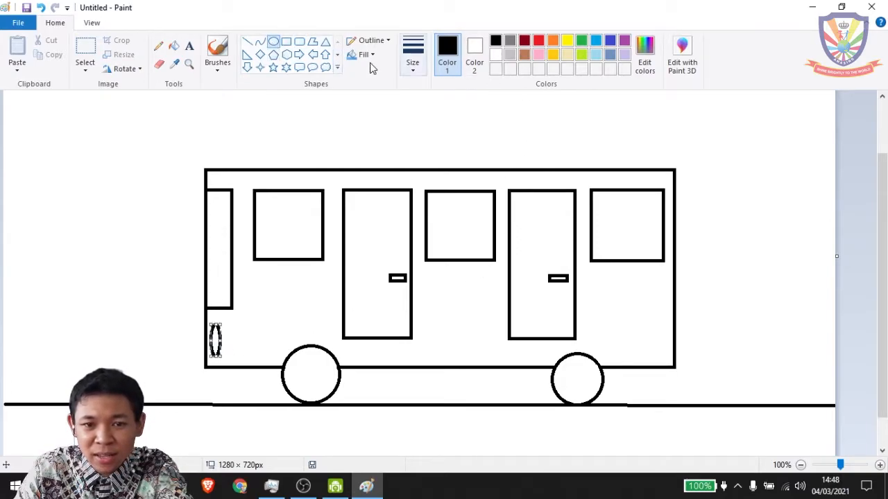
Step: Decorate the bus with a large five-point star below the middle window and two smaller stars below the rear window
left_click(274, 68)
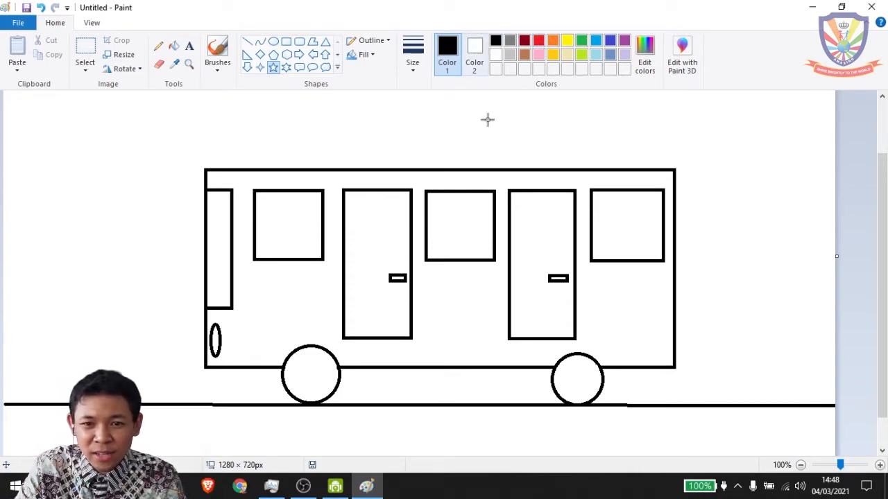
mouse_move(434, 291)
left_mouse_down()
mouse_move(494, 354)
mouse_move(461, 324)
left_mouse_up()
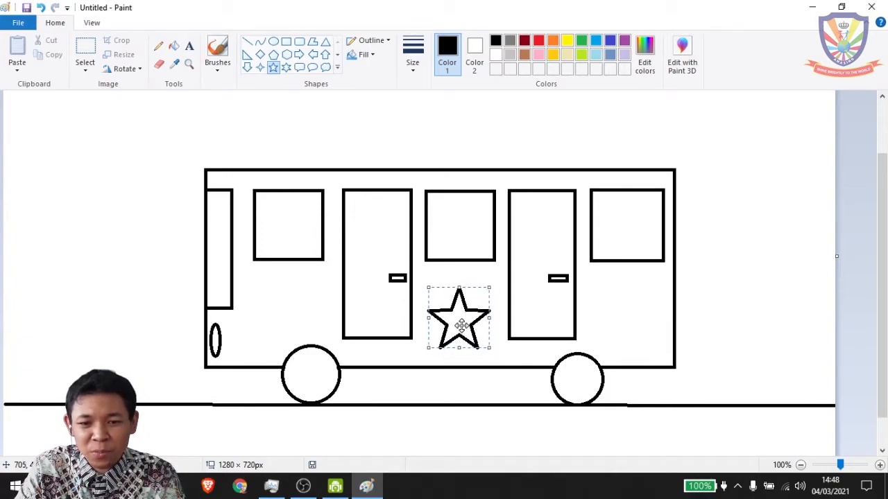
left_click_drag(593, 290, 629, 323)
left_click_drag(637, 275, 663, 300)
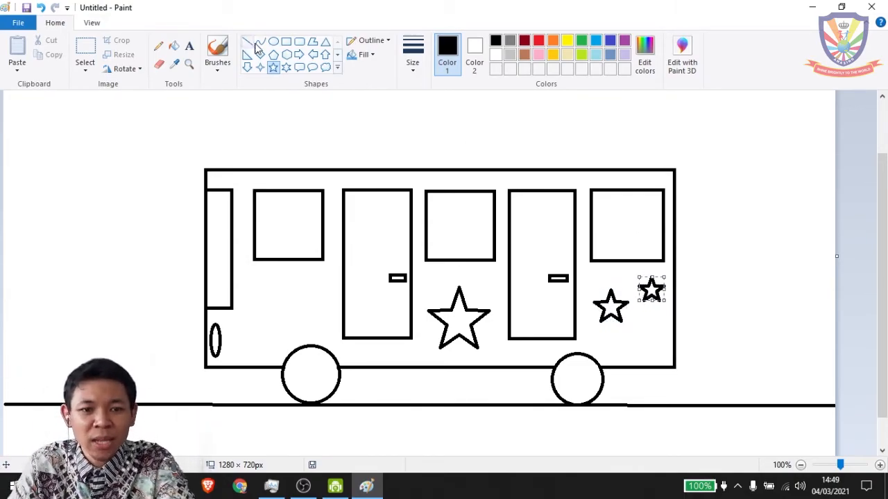
left_click(285, 42)
left_click_drag(660, 169, 674, 152)
left_click(698, 152)
left_click_drag(614, 131, 714, 152)
left_click(734, 202)
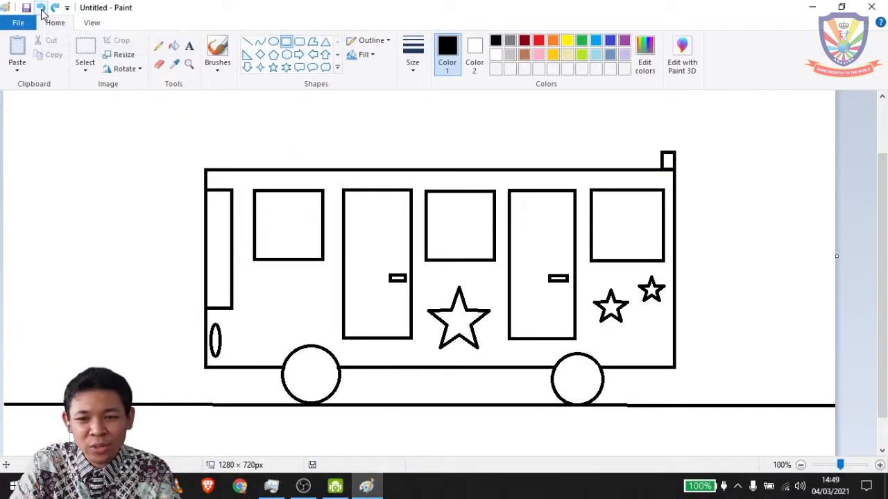
left_click(85, 15)
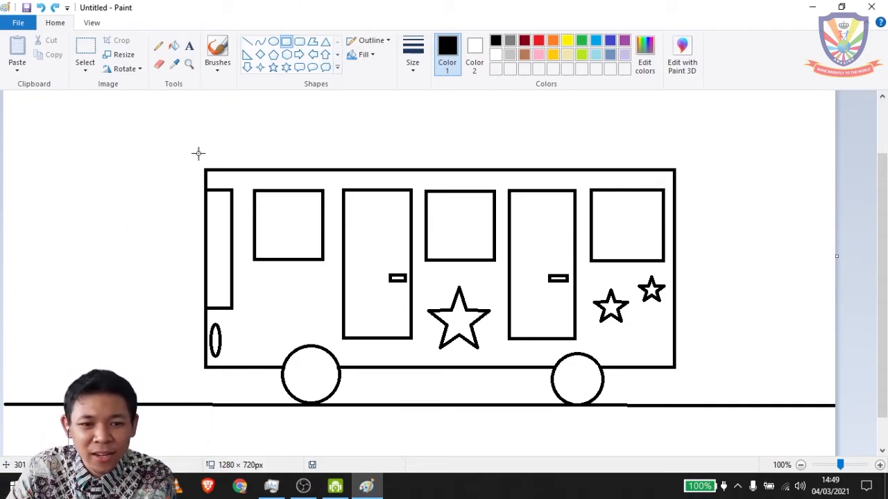
Step: Draw a long thin rectangle as the roof on top of the body, overhanging slightly at both ends
left_click_drag(184, 148, 694, 170)
left_click(721, 201)
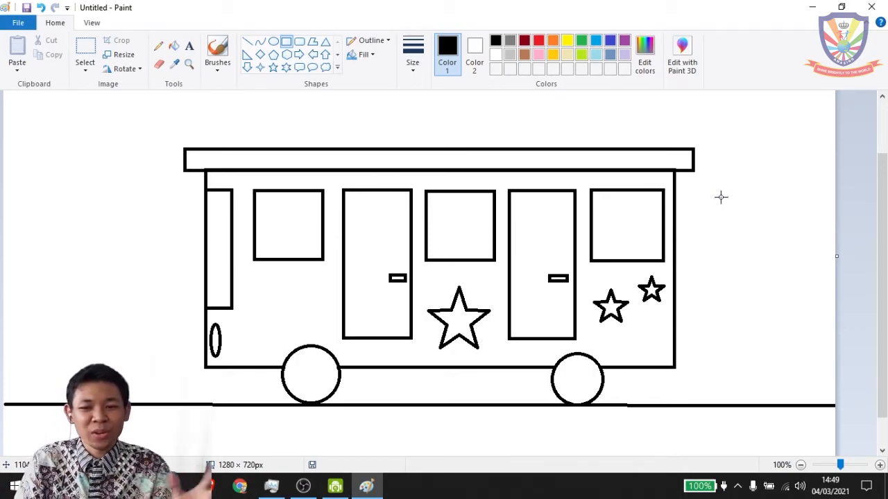
Step: Draw a cloud callout in the sky at the upper left of the bus and erase its trailing bubbles
left_click(325, 68)
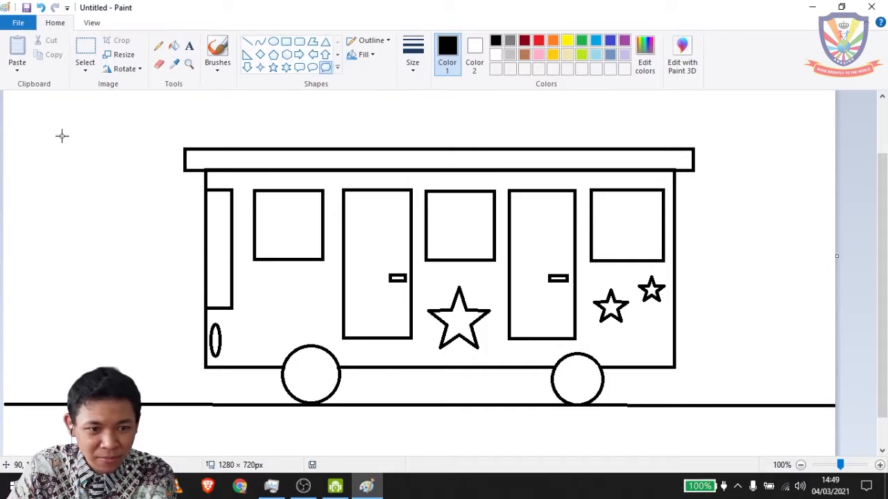
mouse_move(40, 115)
left_mouse_down()
mouse_move(48, 137)
mouse_move(156, 210)
left_mouse_up()
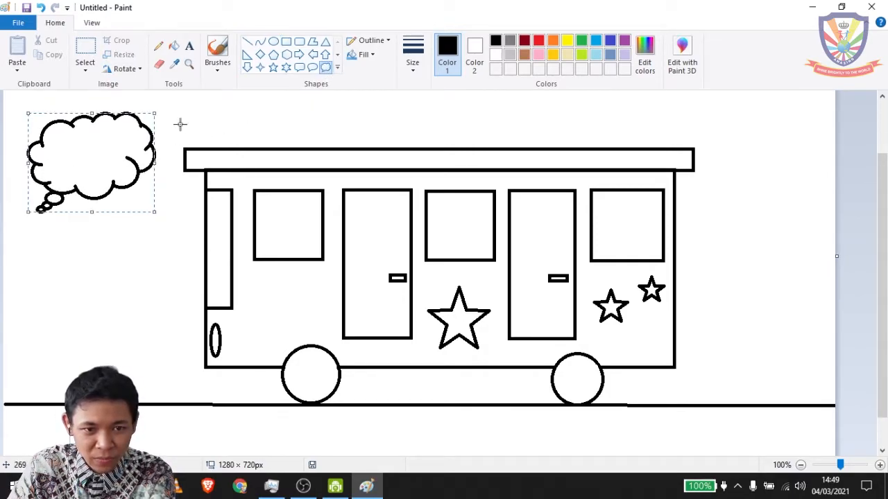
left_click(159, 64)
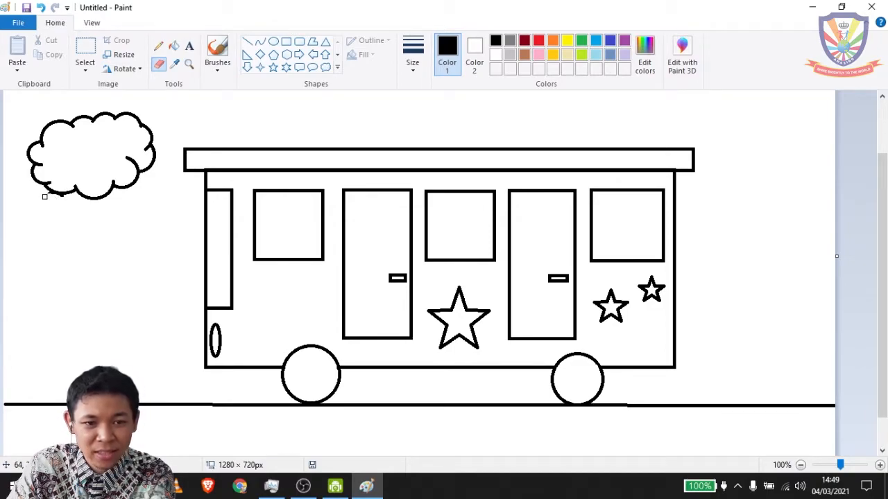
Step: Draw a smaller cloud callout in the sky to the right of the bus and erase its trailing bubbles
left_click(324, 71)
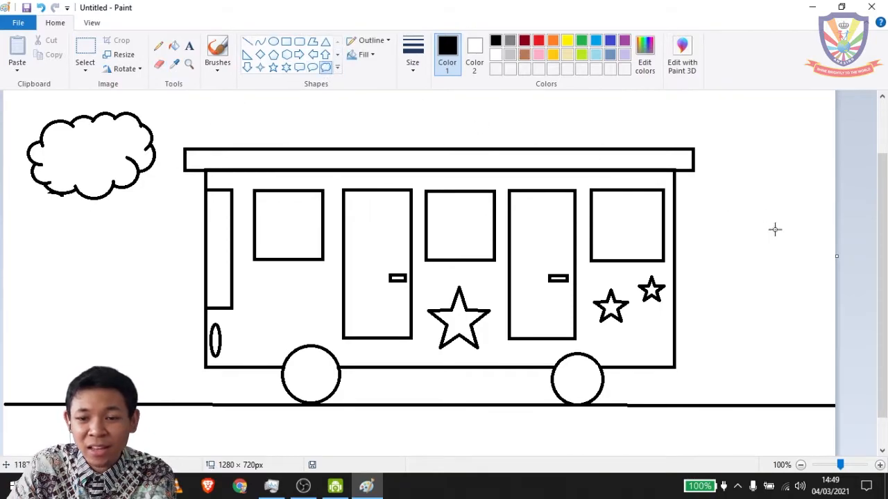
left_click_drag(811, 177, 700, 255)
left_click(160, 66)
mouse_move(711, 258)
left_mouse_down()
mouse_move(719, 253)
mouse_move(731, 276)
left_mouse_up()
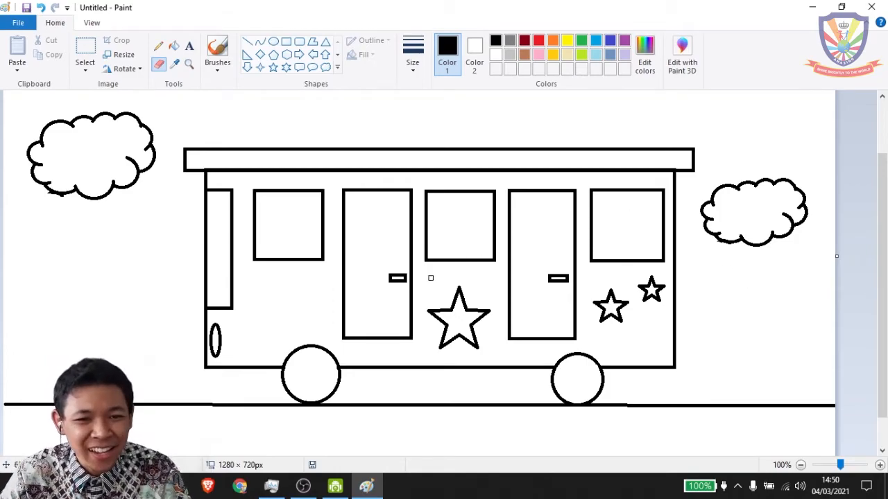
Step: Try to fill the road area below the long horizontal line with light grey
left_click(176, 50)
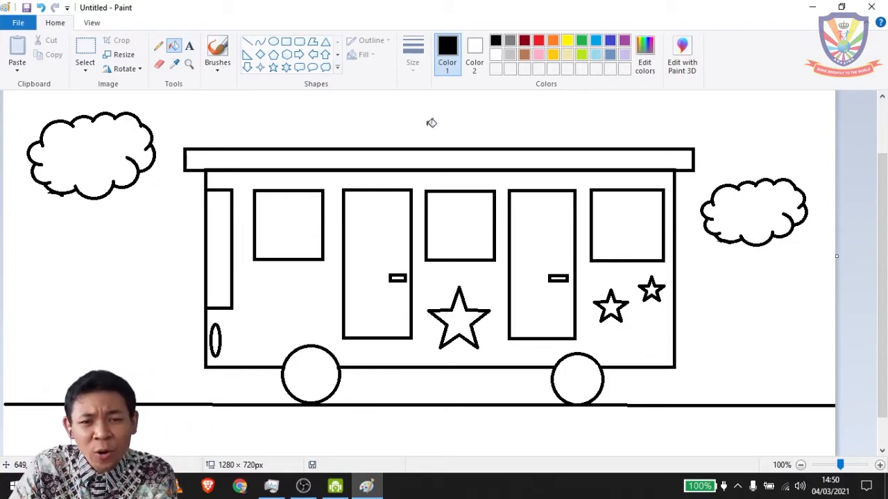
left_click(511, 54)
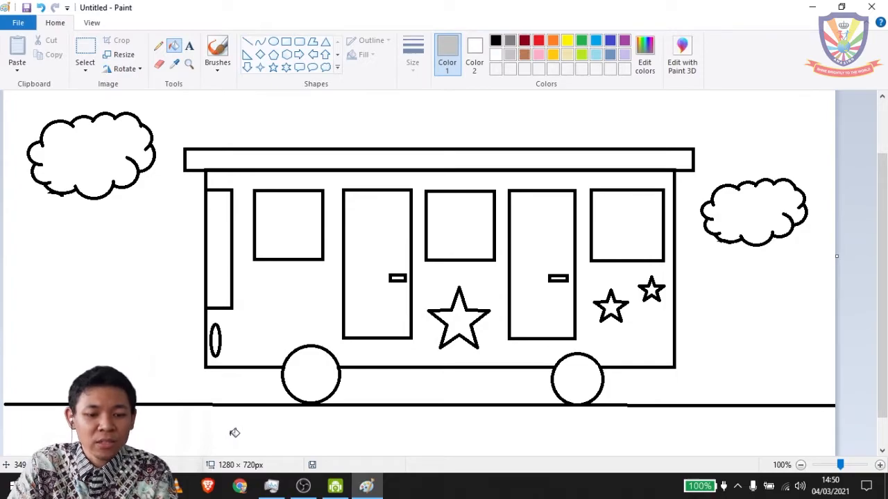
scroll(234, 432, "down", 1)
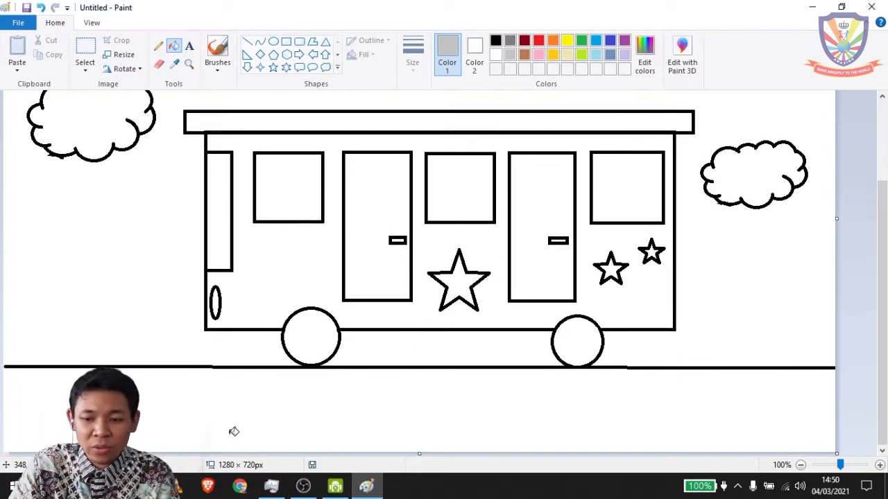
left_click(287, 416)
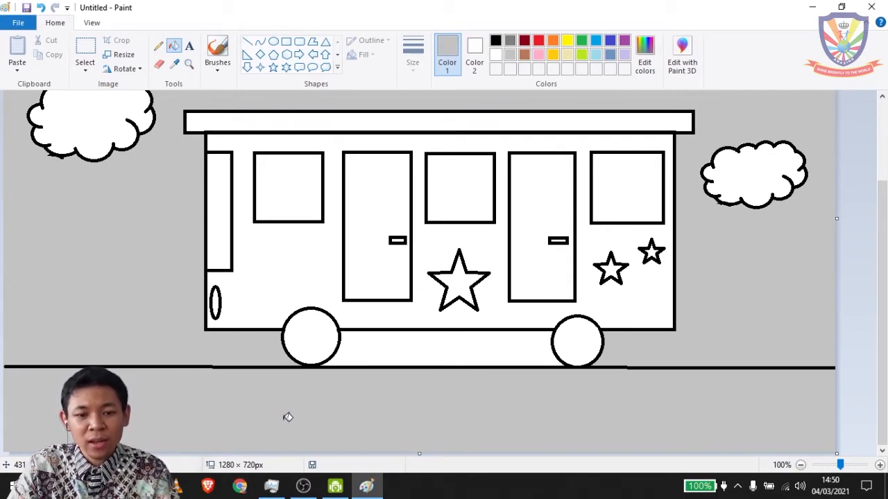
right_click(288, 417)
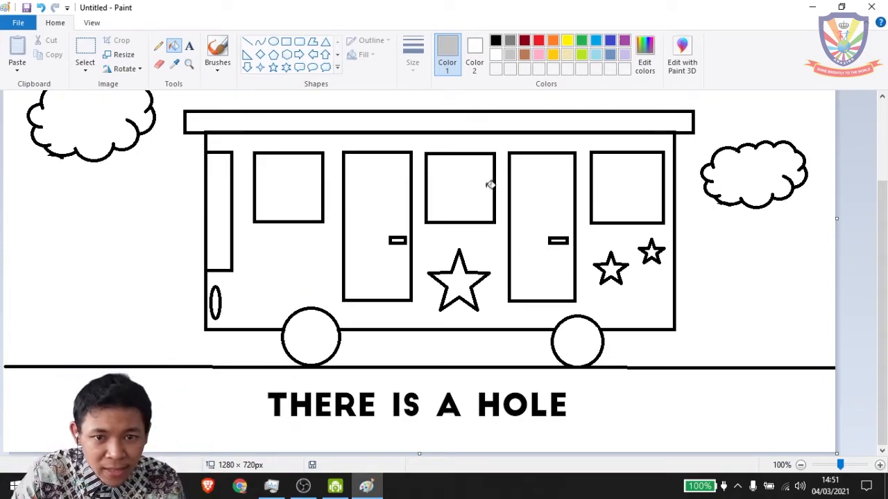
Step: Mark the gap at the left end of the road line with a red brush arc and paint the gap closed in black
left_click(189, 64)
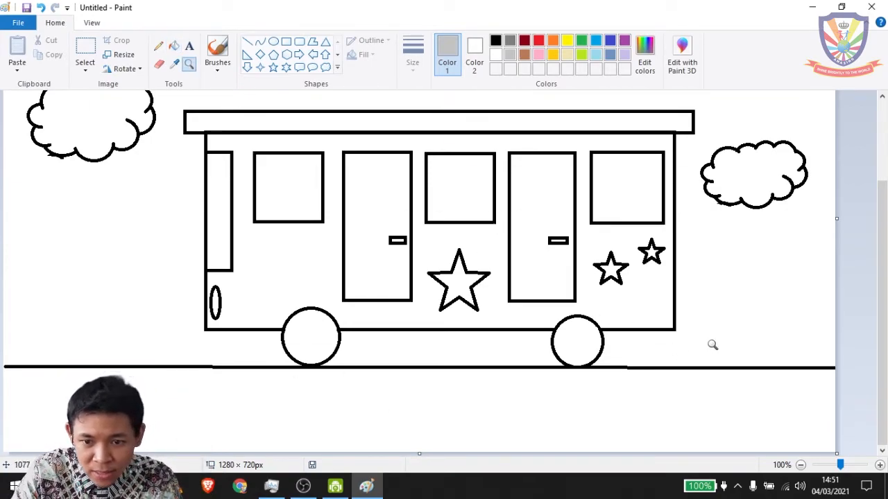
left_click(835, 370)
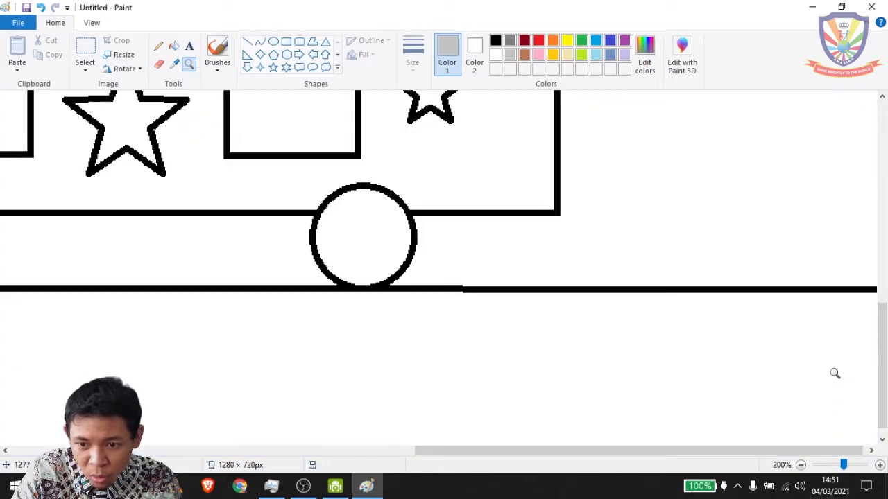
left_click(827, 334)
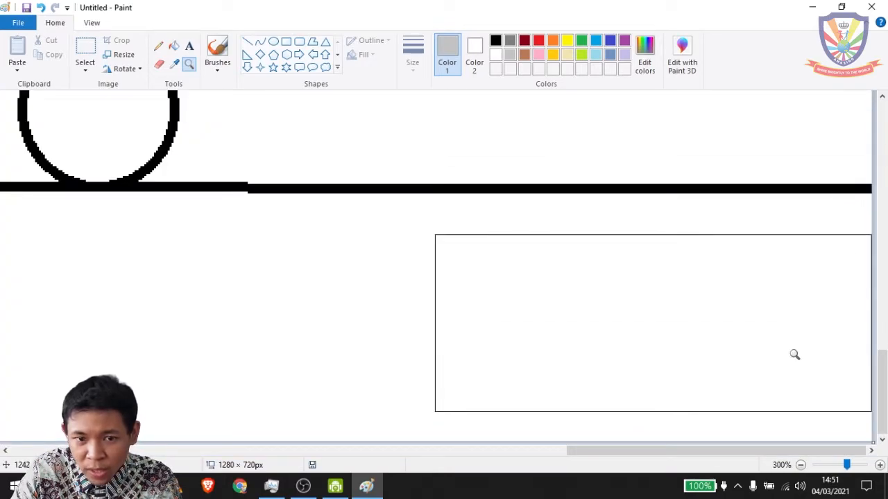
left_click_drag(726, 454, 162, 417)
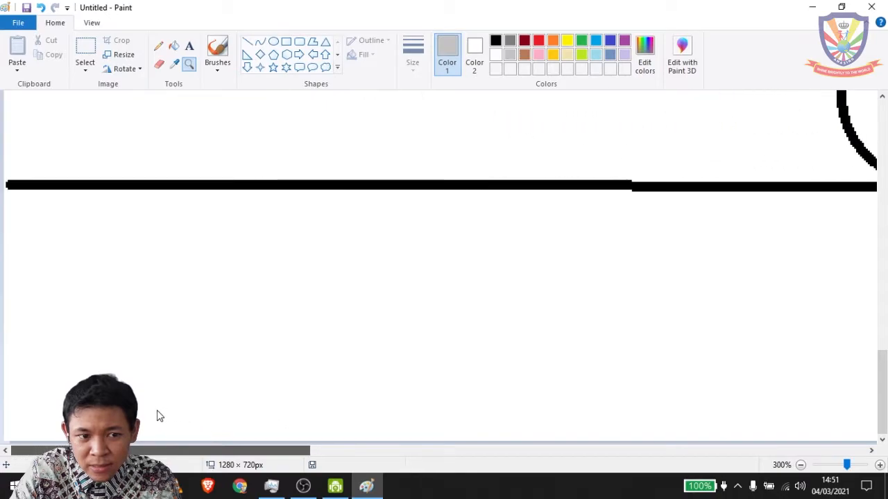
left_click(8, 192)
left_click(10, 207)
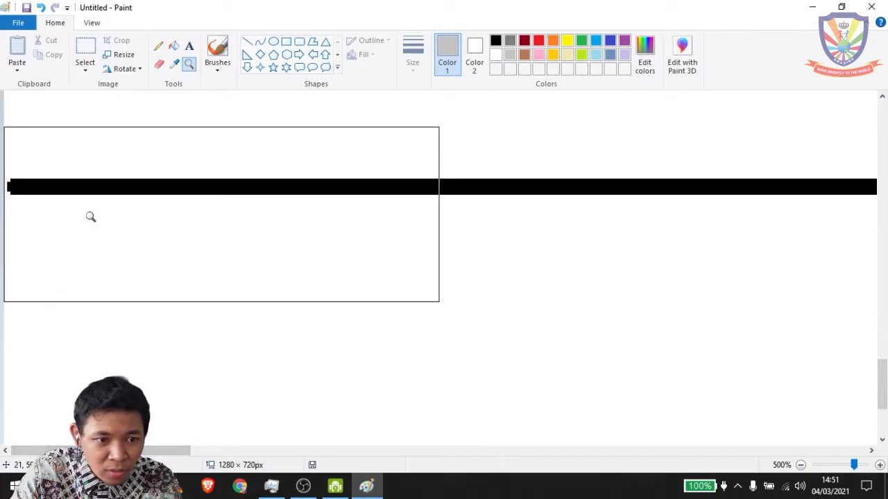
left_click(217, 49)
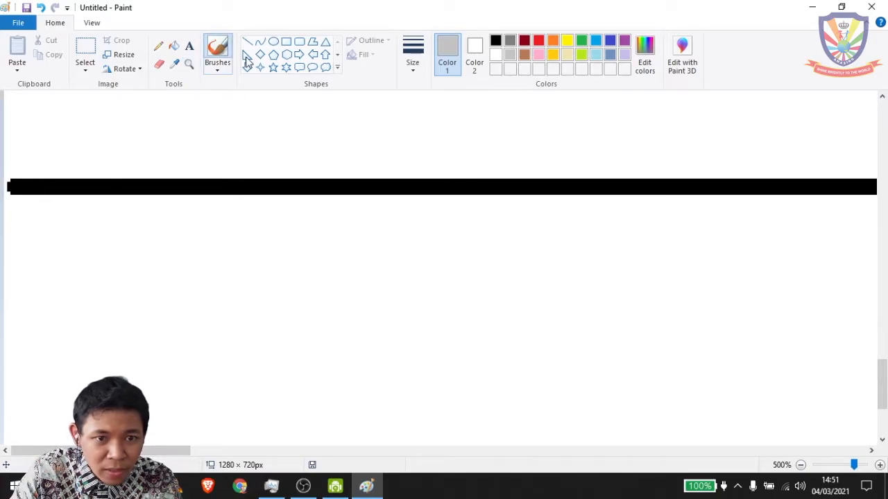
left_click(538, 40)
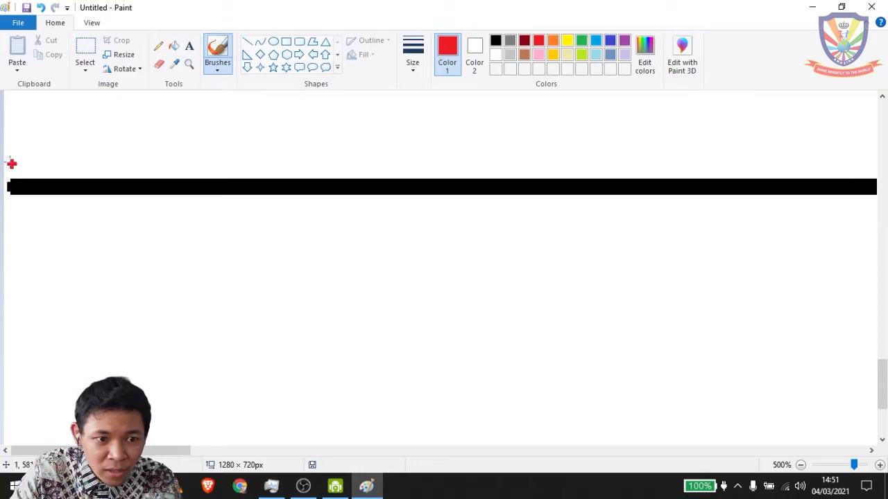
mouse_move(6, 159)
left_mouse_down()
mouse_move(27, 165)
mouse_move(41, 182)
mouse_move(31, 206)
mouse_move(4, 224)
left_mouse_up()
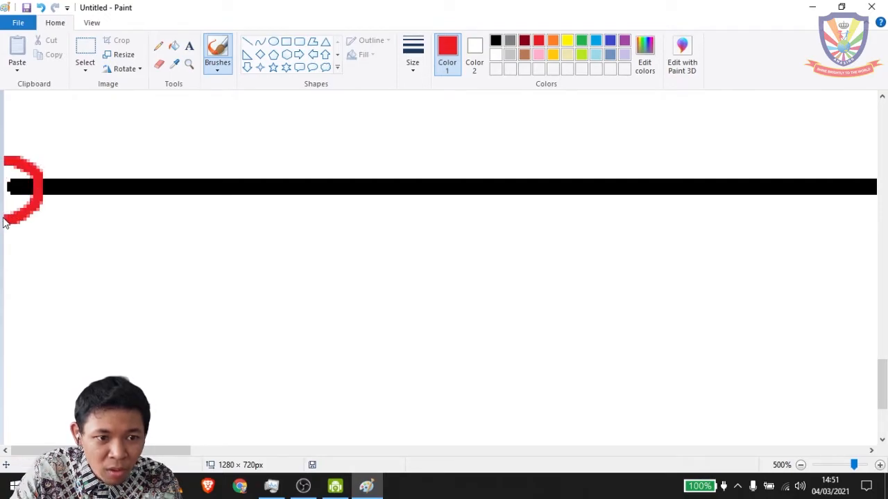
left_click(495, 40)
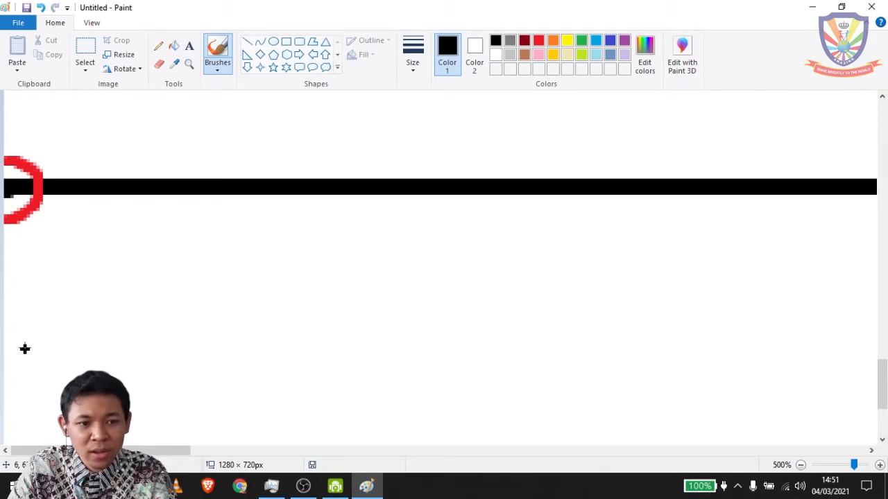
Step: Brush an open black circle below the road line, try filling it with yellow, and undo the fill
scroll(409, 258, "down", 2)
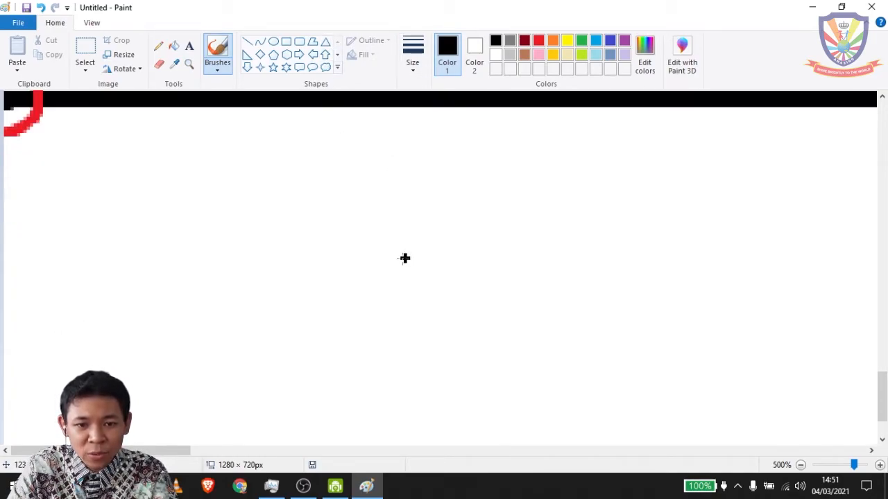
mouse_move(395, 205)
left_mouse_down()
mouse_move(289, 258)
mouse_move(296, 311)
mouse_move(341, 341)
mouse_move(426, 337)
mouse_move(449, 287)
mouse_move(412, 215)
left_mouse_up()
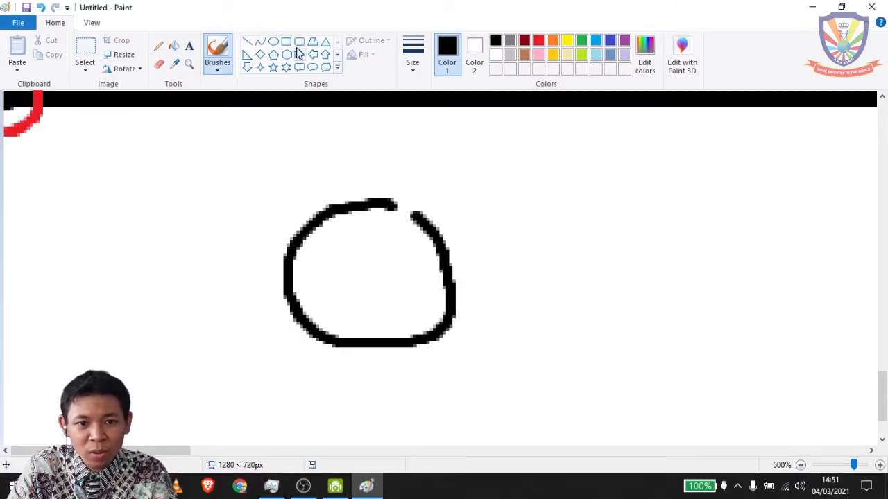
left_click(174, 46)
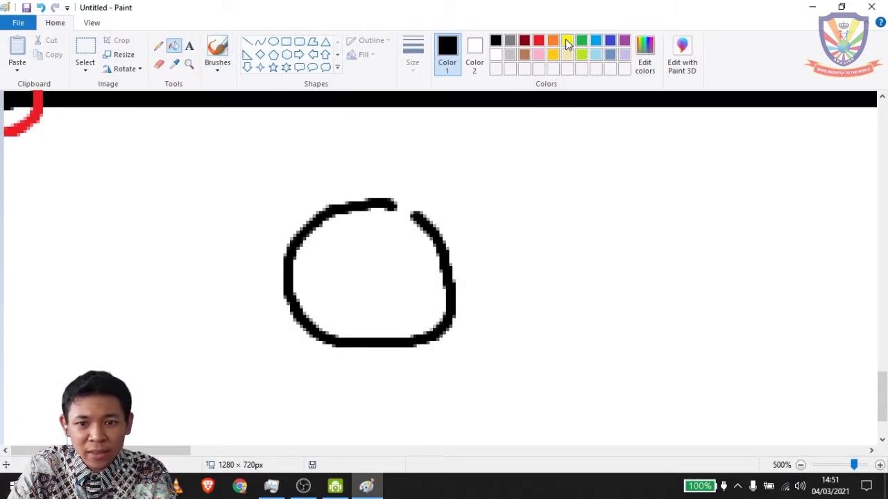
left_click(566, 42)
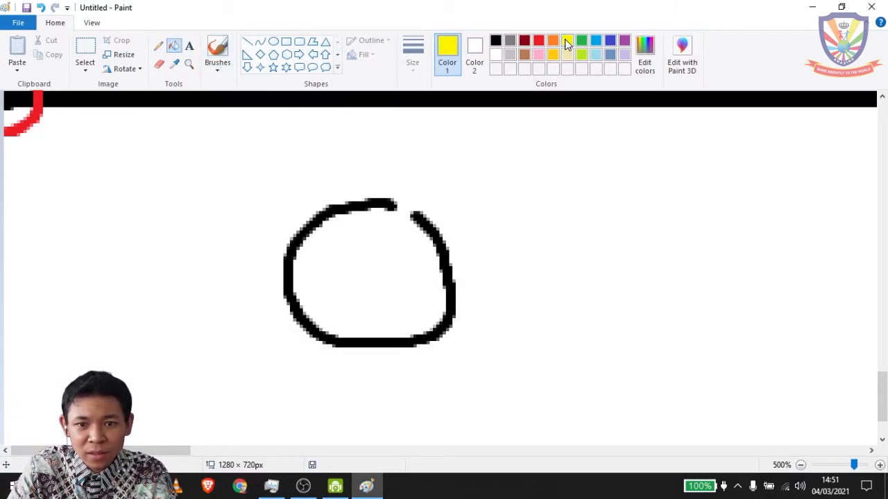
left_click(385, 269)
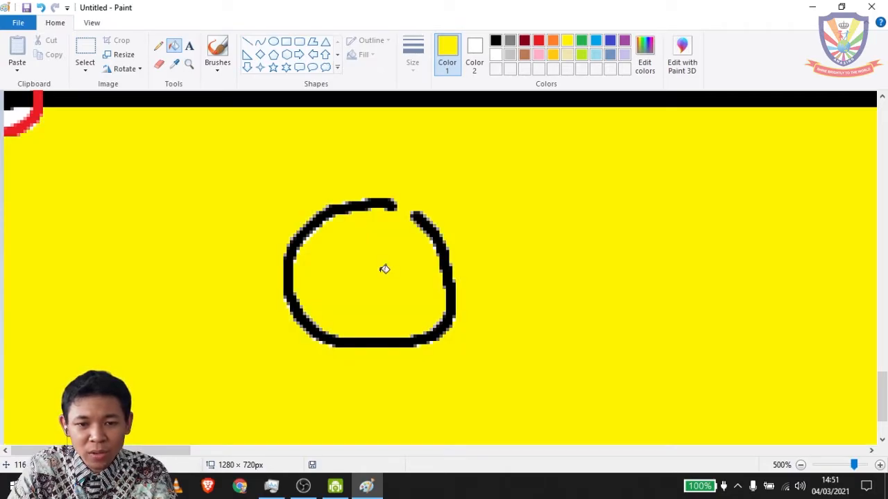
key("ctrl+z")
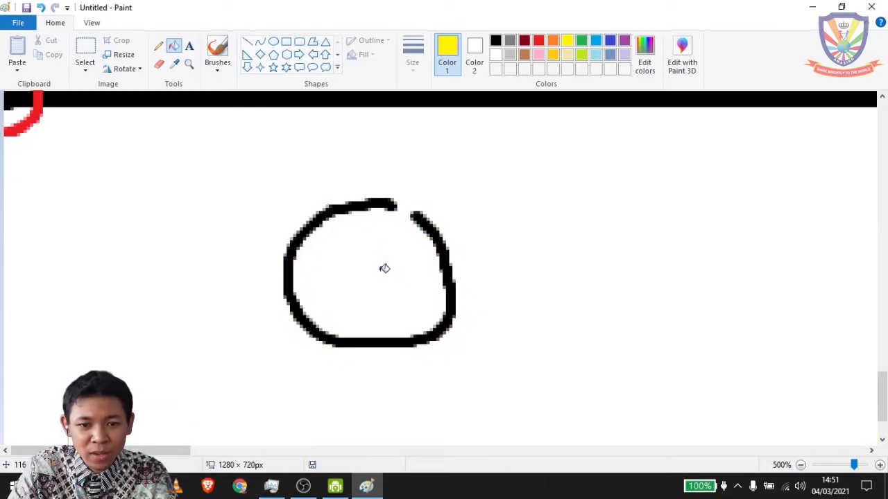
Step: Brush yellow strokes from inside the open circle out through its gap to illustrate paint leaking
left_click(217, 52)
mouse_move(333, 302)
left_mouse_down()
mouse_move(423, 302)
mouse_move(424, 248)
mouse_move(407, 194)
mouse_move(461, 187)
mouse_move(407, 180)
mouse_move(391, 154)
mouse_move(456, 134)
left_mouse_up()
left_click_drag(430, 177, 544, 165)
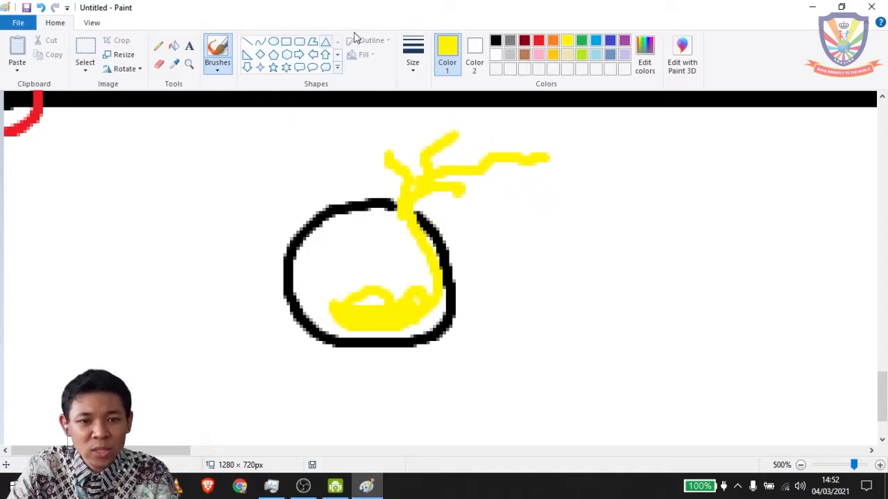
Step: Brush a closed black circle beside the open one, fill it with yellow, and undo the demonstration drawings
left_click(495, 40)
mouse_move(683, 212)
left_mouse_down()
mouse_move(627, 232)
mouse_move(612, 288)
mouse_move(680, 354)
mouse_move(761, 329)
mouse_move(782, 252)
mouse_move(758, 218)
mouse_move(719, 202)
mouse_move(649, 208)
left_mouse_up()
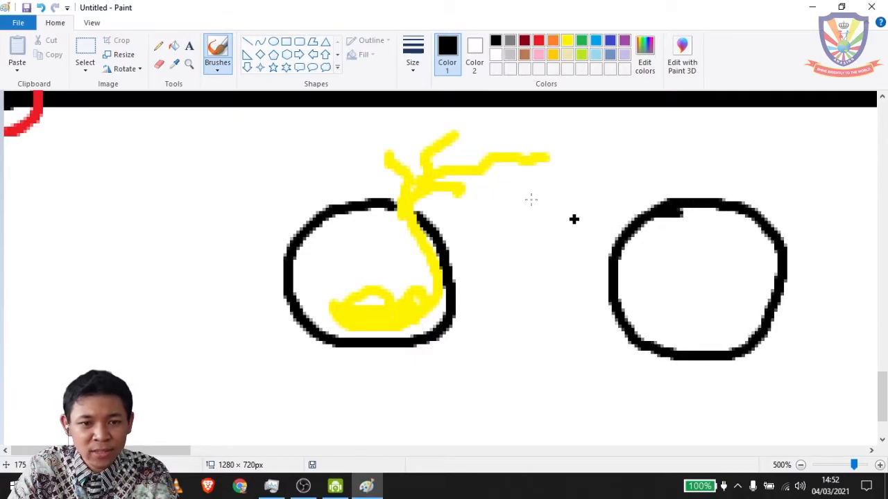
left_click(174, 46)
left_click(567, 43)
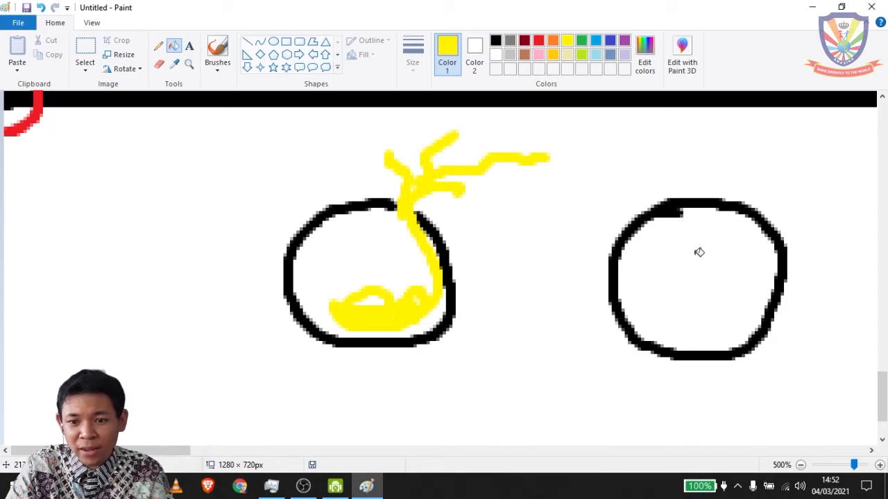
left_click(699, 261)
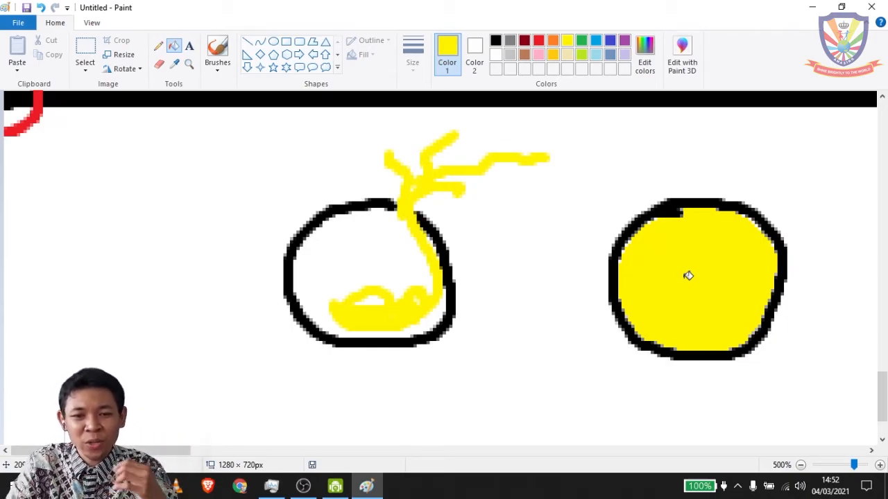
left_click(40, 8)
left_click(40, 8)
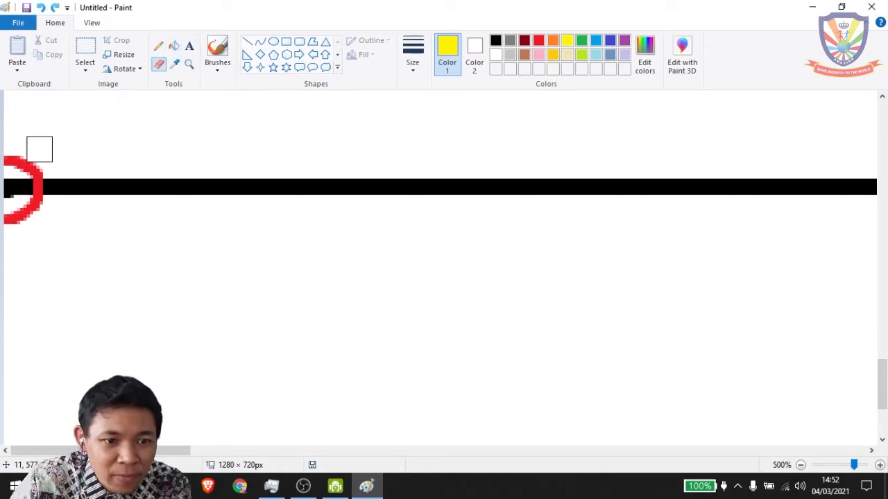
Step: Erase the red arc around the road line's left end and brush over its remnant on the line in black
mouse_move(30, 149)
left_mouse_down()
mouse_move(42, 227)
mouse_move(32, 211)
mouse_move(12, 206)
left_mouse_up()
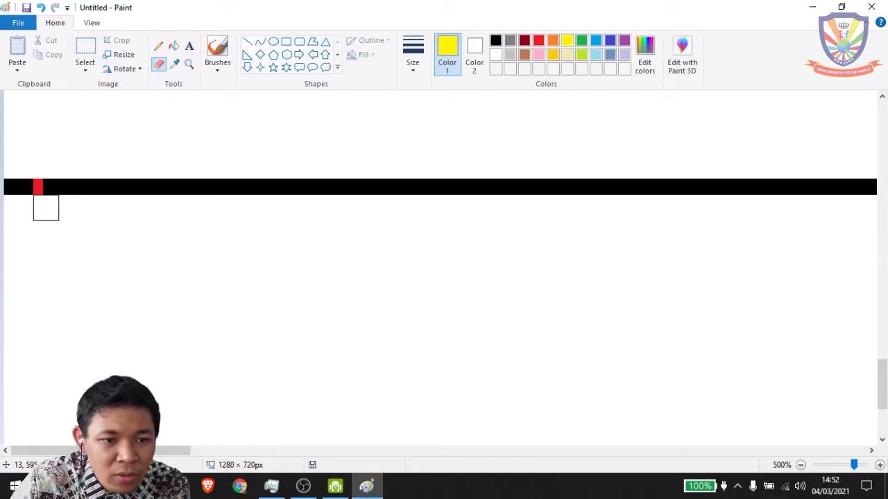
left_click(496, 40)
left_click(217, 49)
left_click_drag(38, 183, 37, 188)
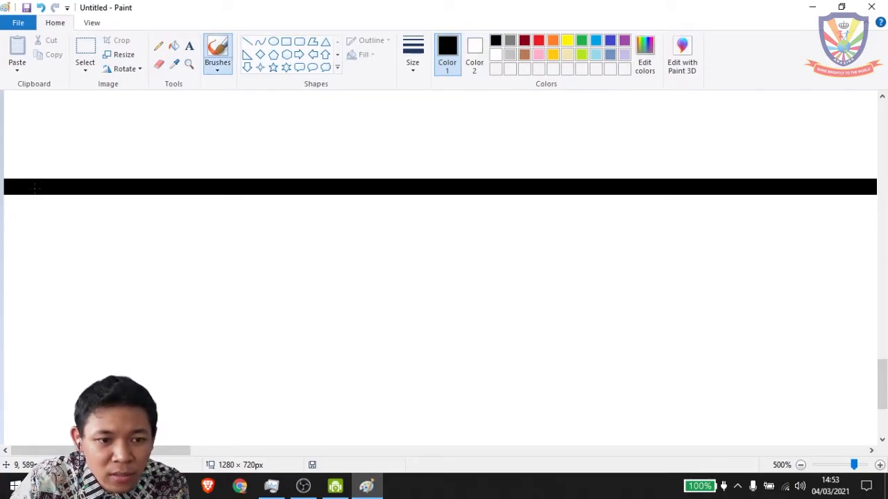
Step: Fill the road area below the closed line with light grey
left_click_drag(119, 451, 779, 416)
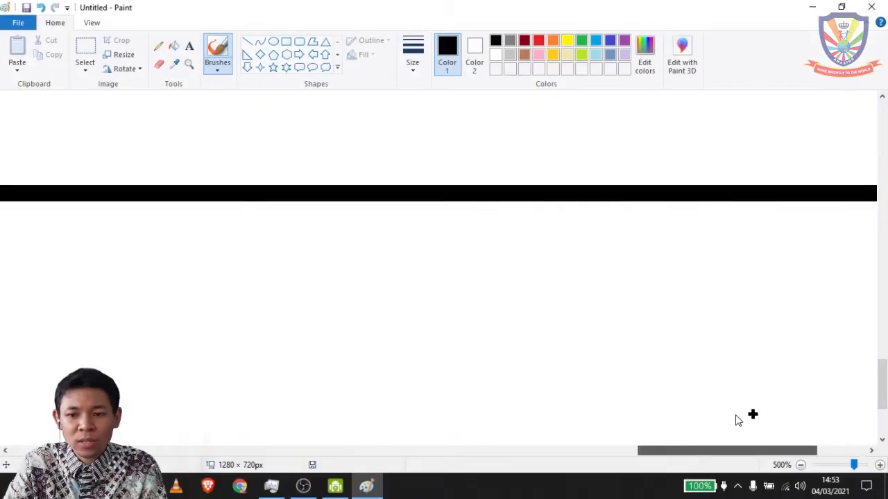
scroll(738, 421, "left", 15)
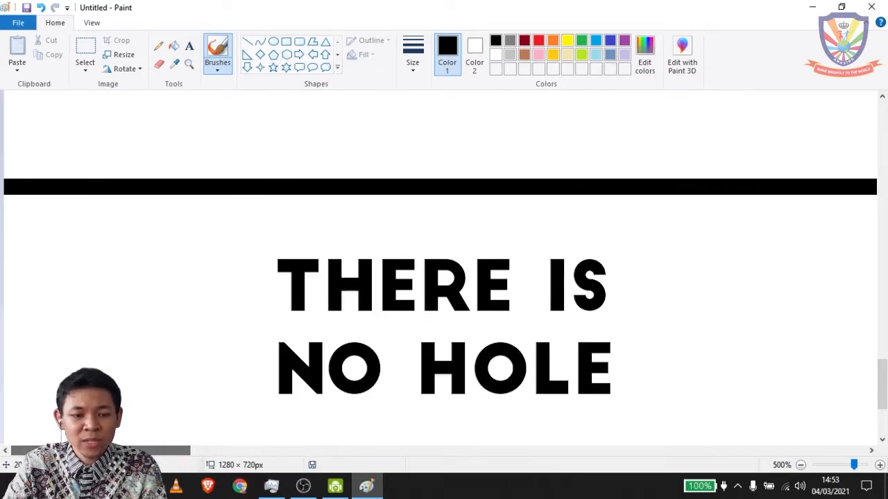
left_click(800, 465)
left_click(801, 464)
left_click(801, 464)
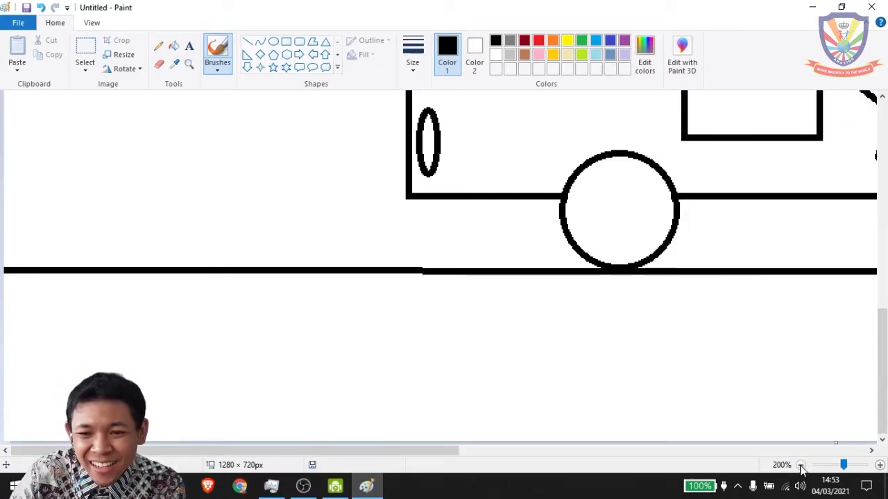
left_click(800, 465)
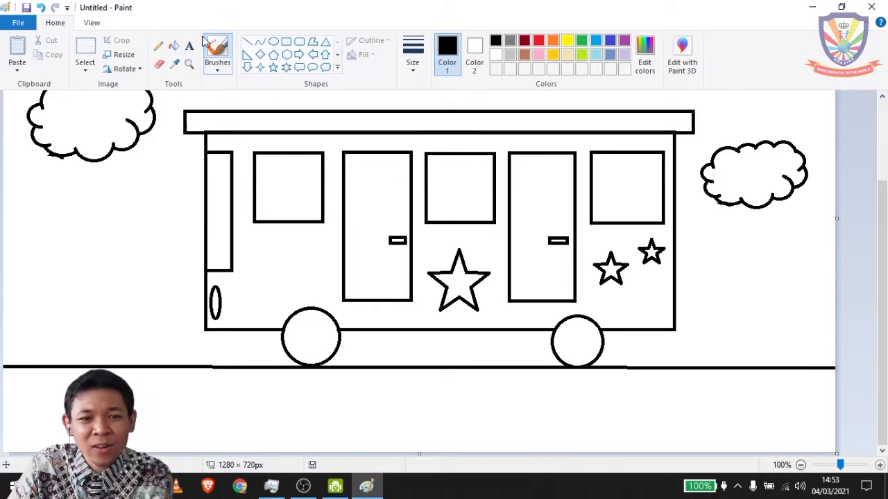
left_click(174, 46)
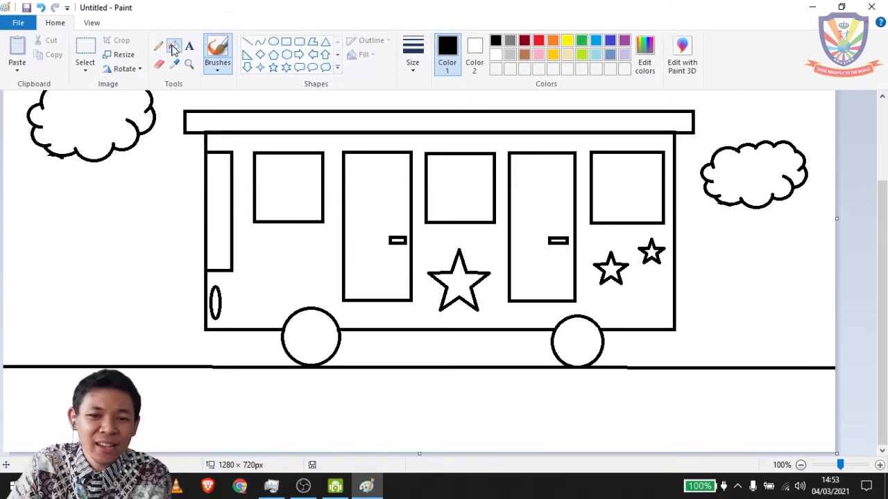
left_click(511, 56)
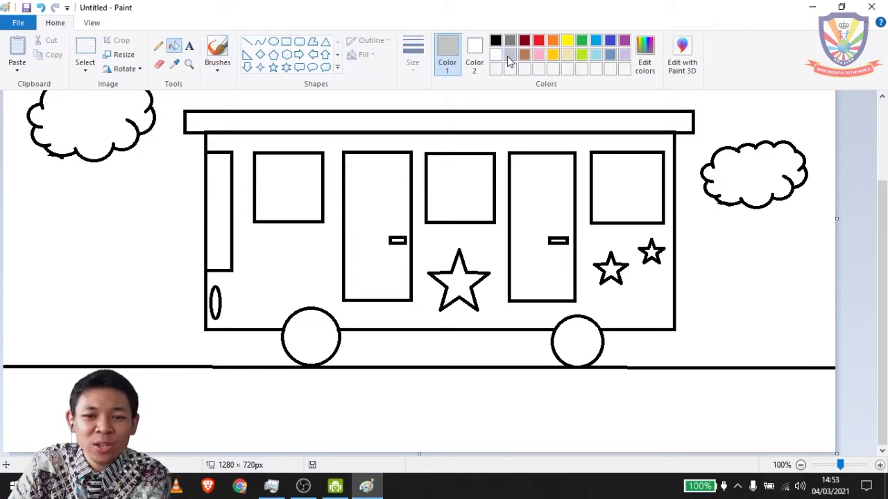
left_click(369, 403)
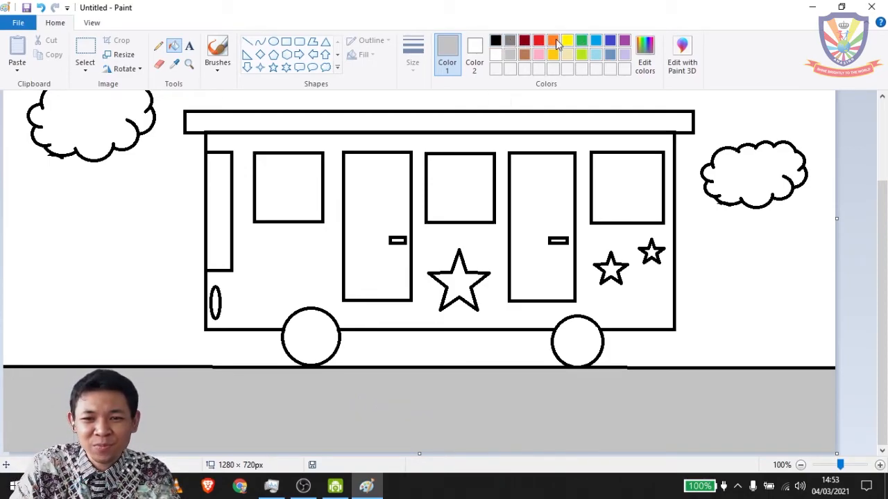
Step: Fill both bus wheels with black
left_click(496, 41)
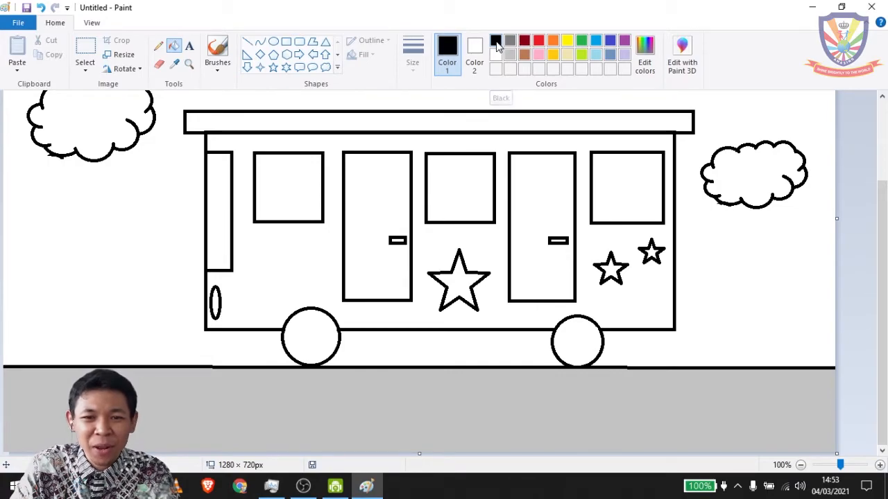
left_click(317, 329)
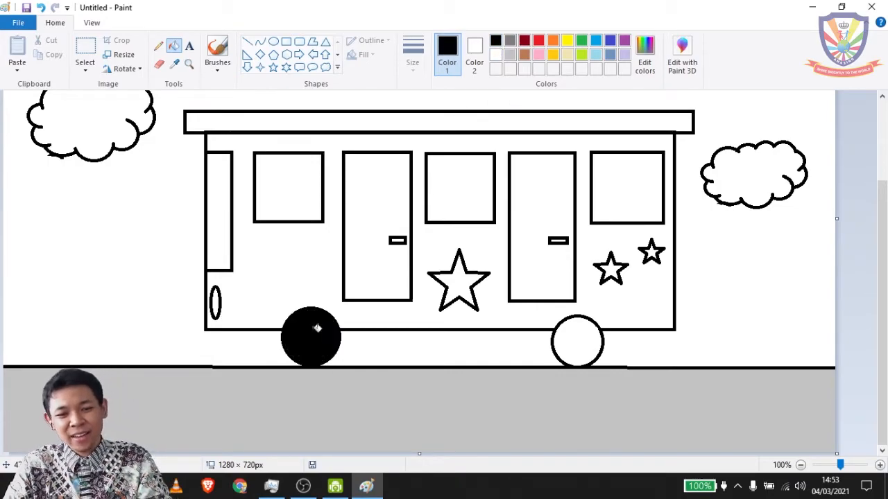
left_click(588, 333)
Step: Fill the sky around the bus and clouds with light turquoise, leaving the clouds white
scroll(715, 337, "up", 3)
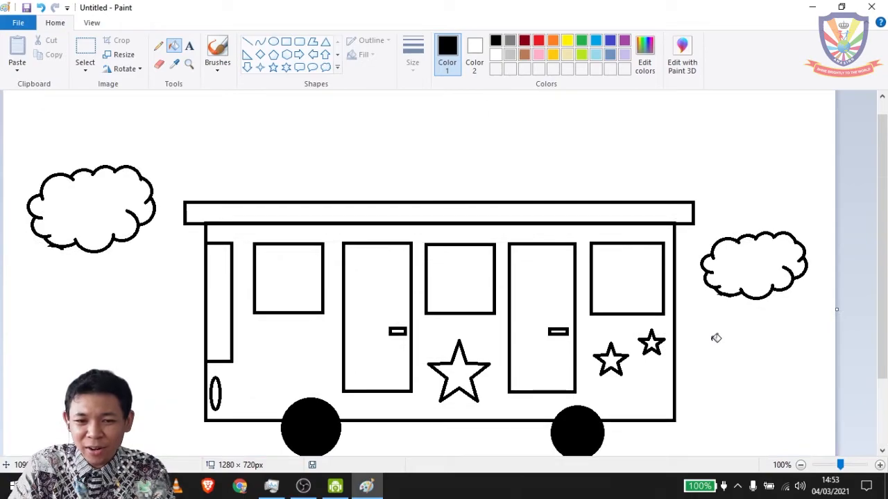
scroll(721, 343, "down", 3)
left_click_drag(883, 284, 886, 241)
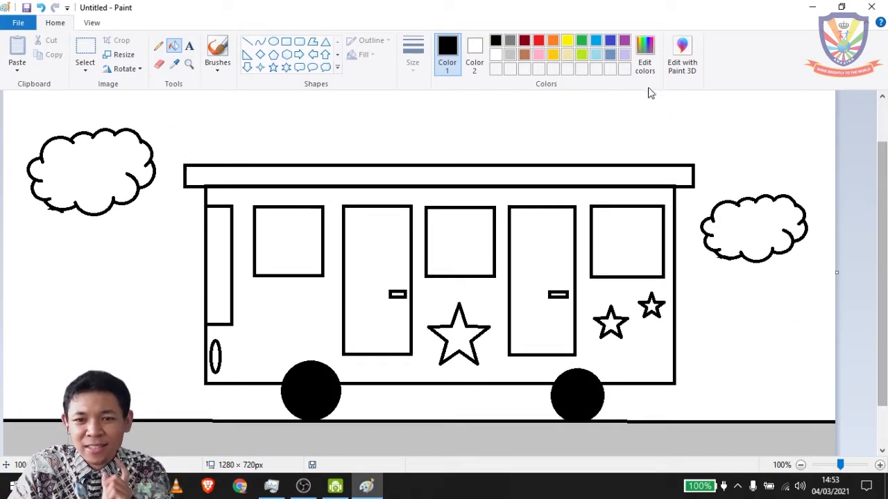
left_click(595, 56)
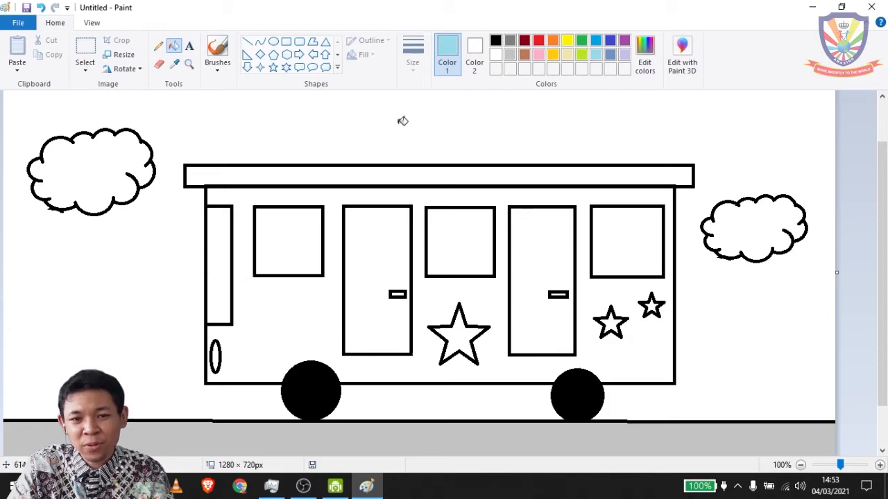
left_click(350, 120)
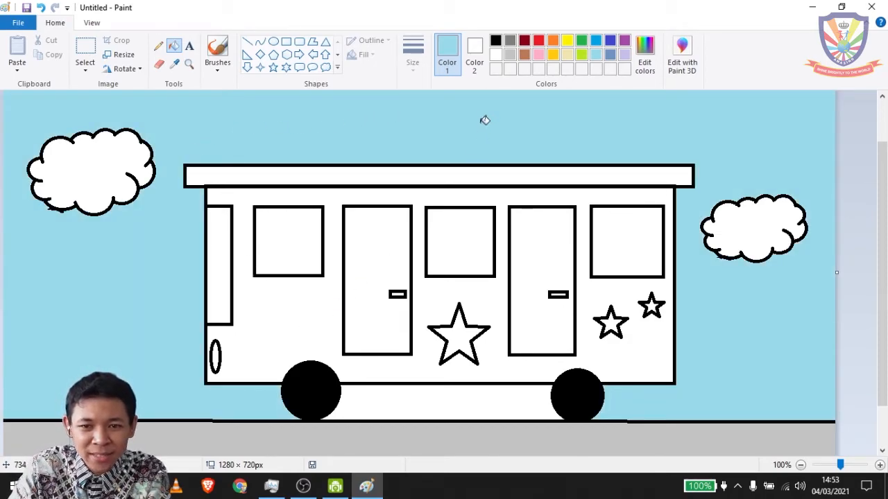
Step: Fill the bus body with gold and its roof bar and two doors with purple
left_click(553, 55)
left_click(309, 312)
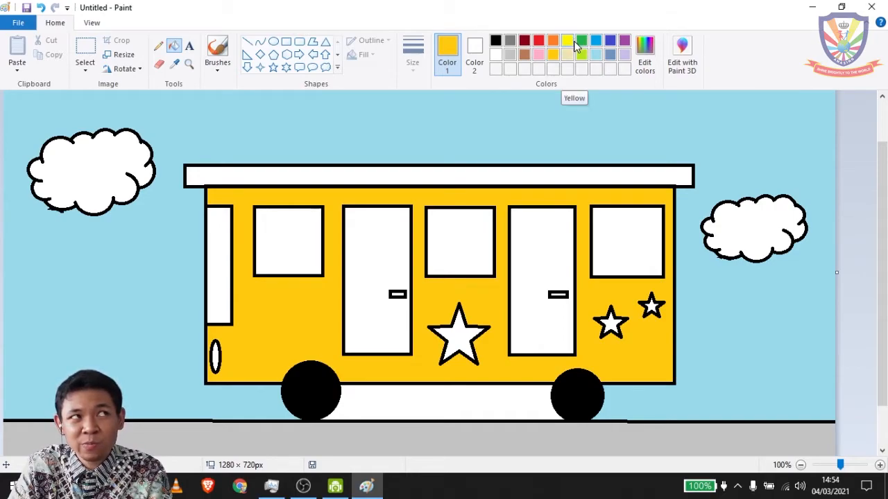
left_click(624, 40)
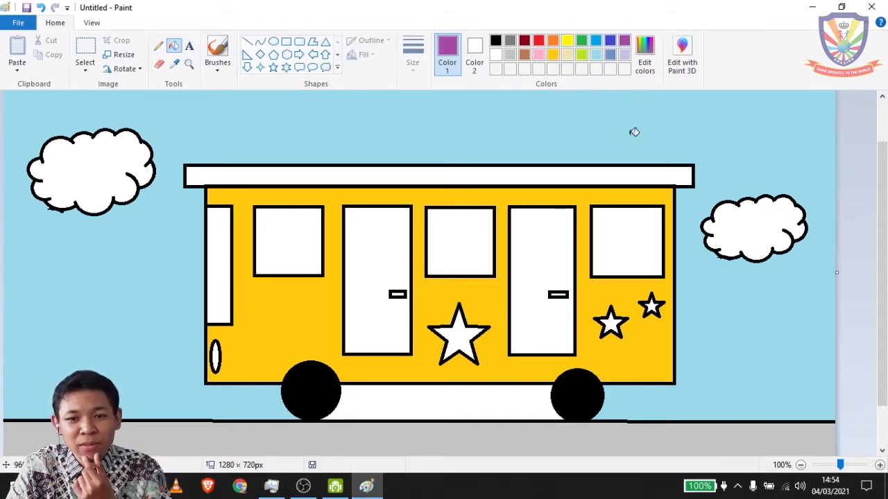
left_click(624, 171)
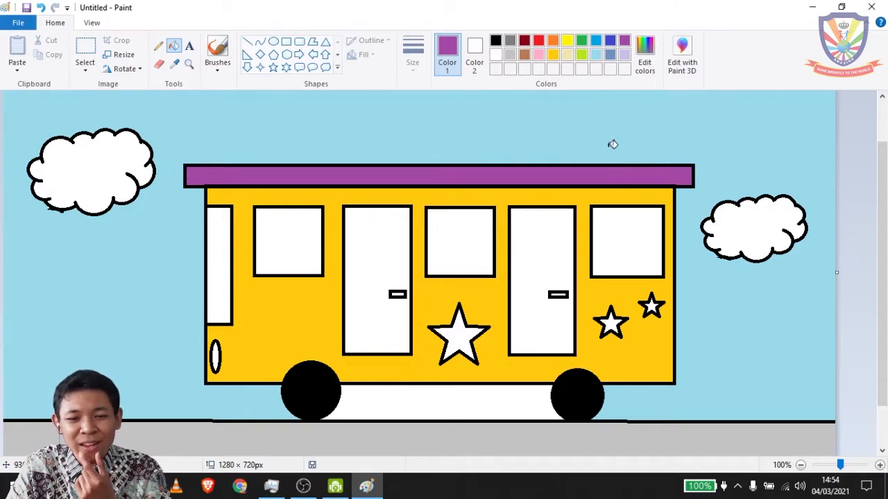
left_click(537, 270)
left_click(369, 301)
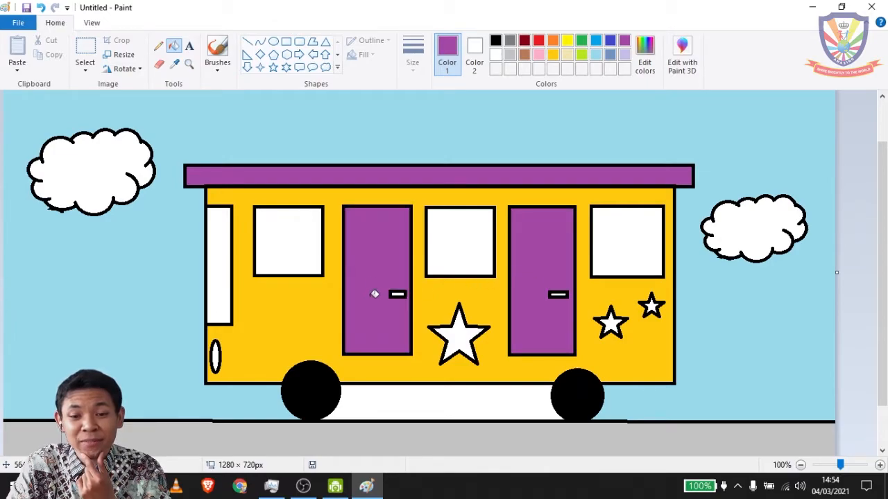
Step: Fill the three square windows and the tall front window with turquoise, and the oval headlight with yellow
left_click(598, 43)
left_click(616, 253)
left_click(464, 246)
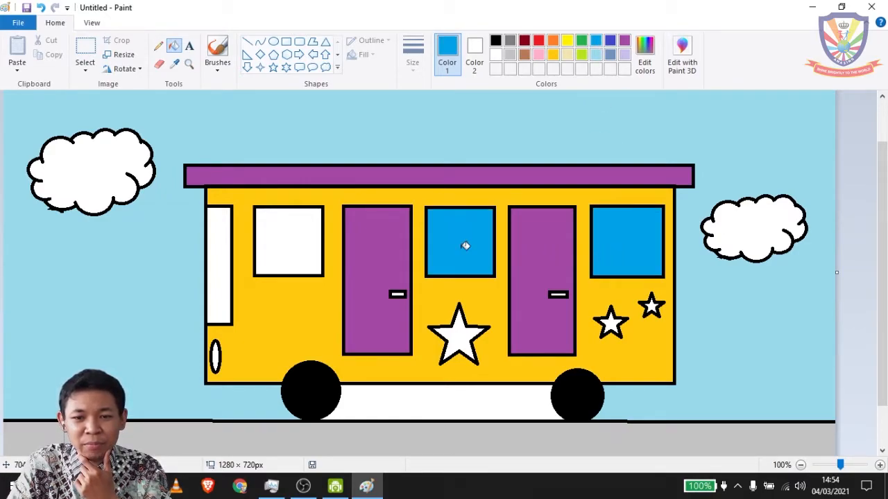
left_click(304, 240)
left_click(214, 250)
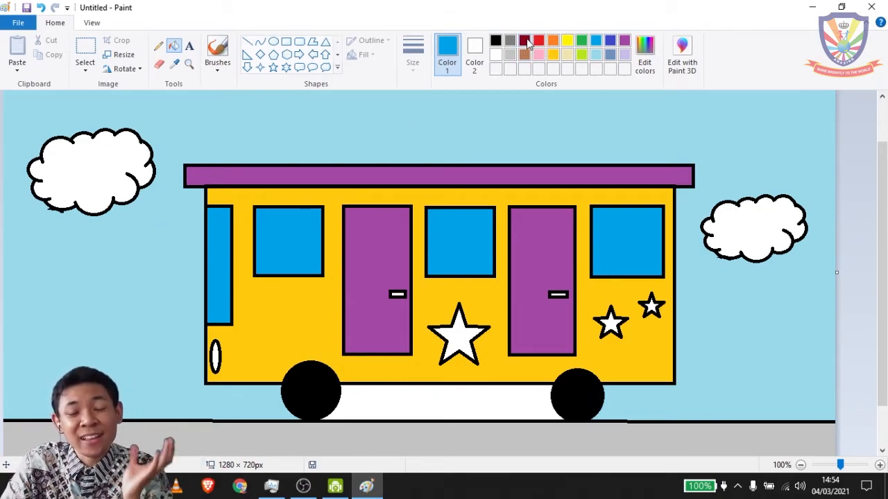
left_click(567, 44)
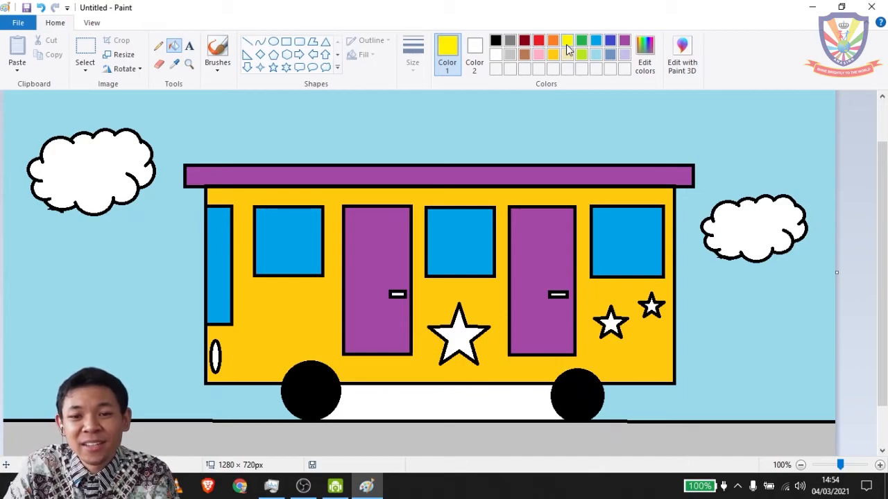
left_click(217, 355)
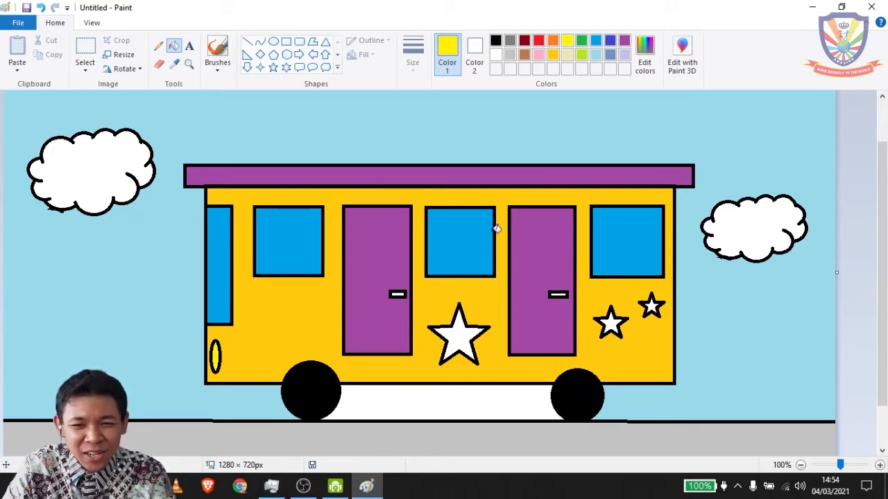
Step: Fill the large star with red, the medium star with green and the smallest star with orange
left_click(539, 43)
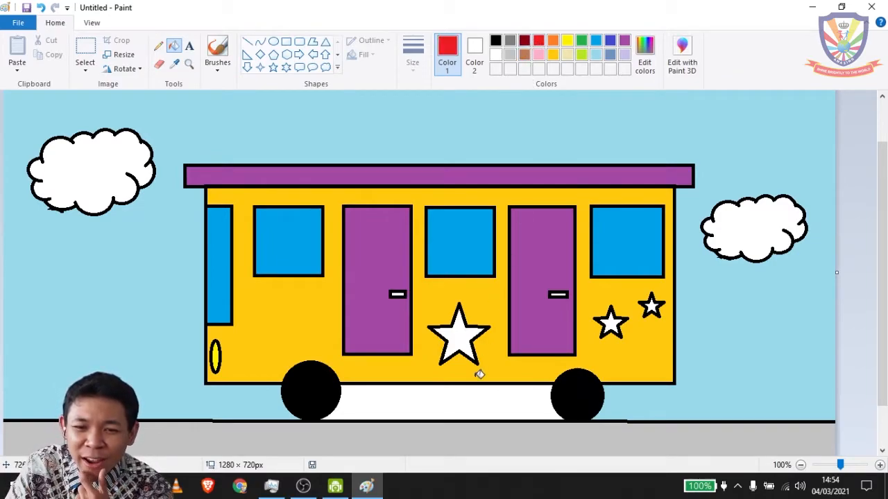
left_click(465, 333)
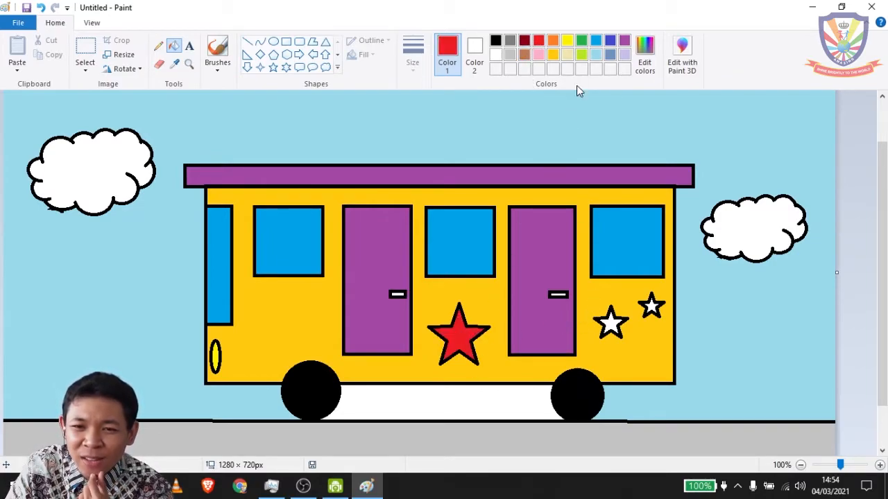
left_click(624, 41)
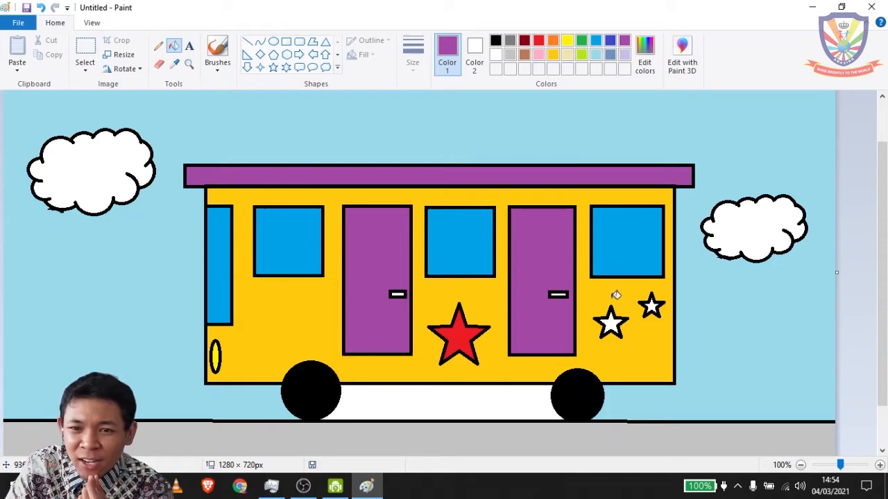
left_click(582, 42)
left_click(613, 325)
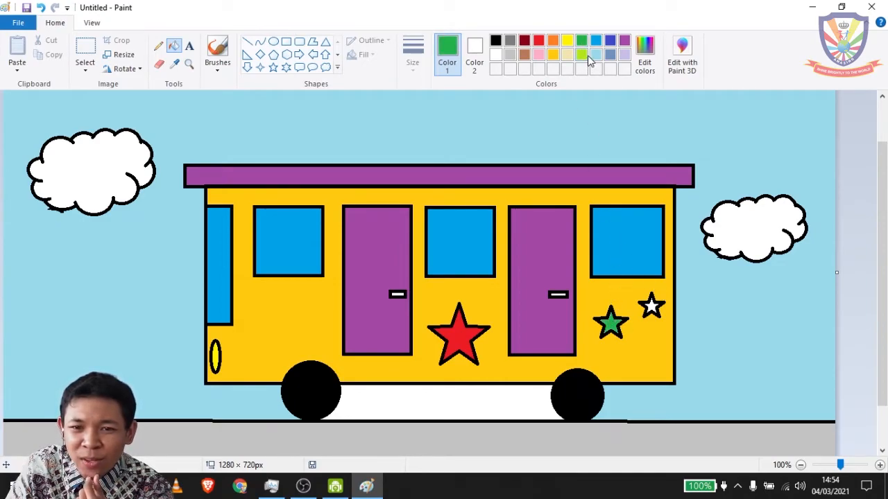
left_click(555, 42)
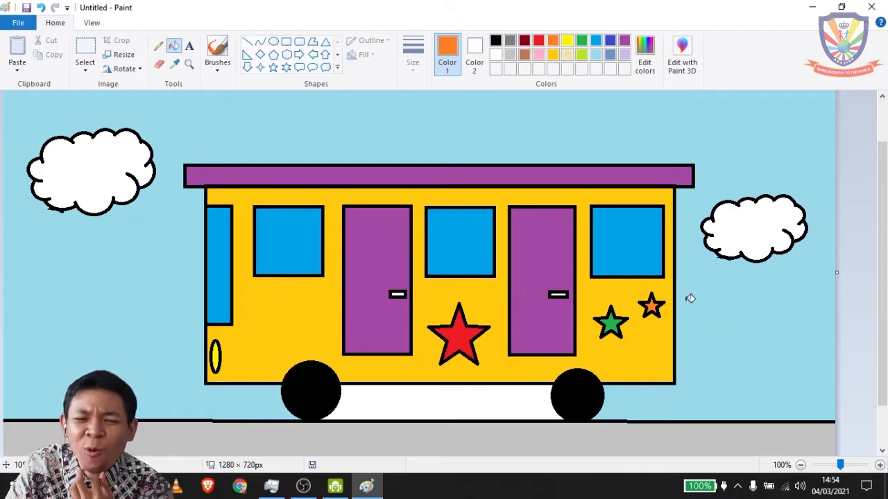
Step: Fill the white gap under the bus between the wheels with the sky's light turquoise
left_click(595, 55)
scroll(485, 330, "down", 2)
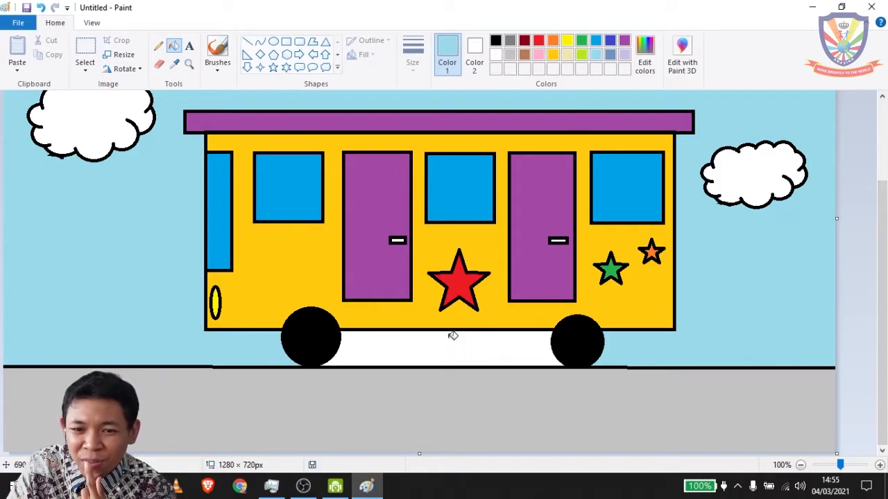
left_click(433, 349)
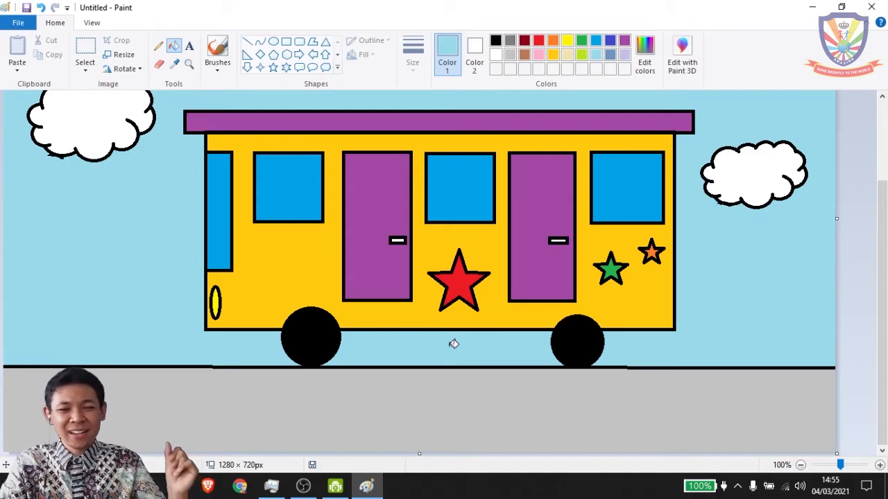
Step: Look over the coloured drawing and check the whole picture at 50% zoom
scroll(454, 344, "up", 3)
scroll(454, 344, "down", 3)
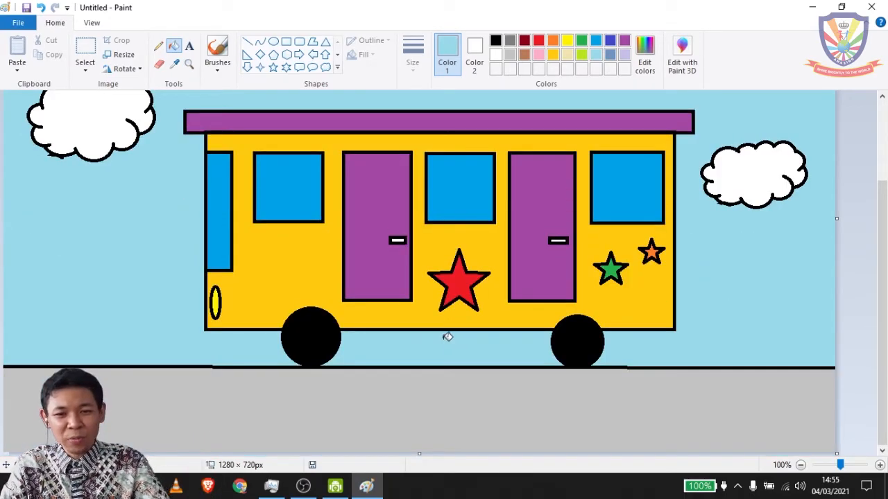
scroll(445, 338, "up", 3)
scroll(456, 315, "down", 3)
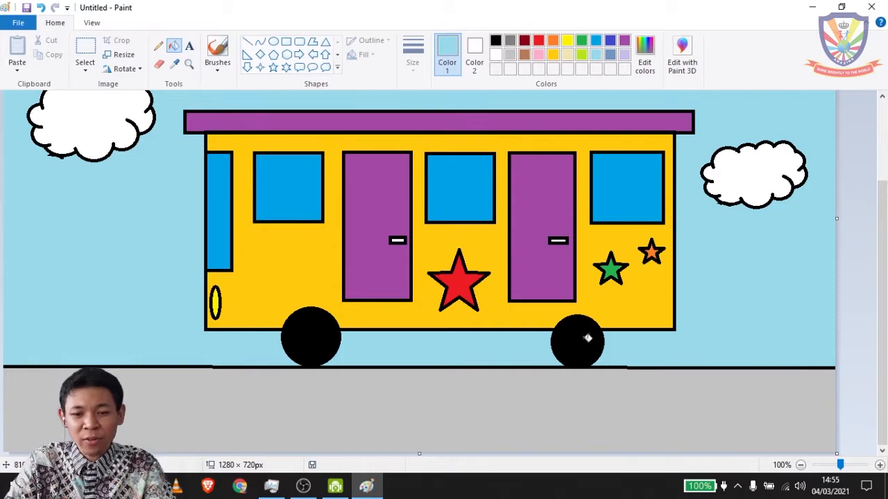
scroll(885, 296, "up", 3)
scroll(884, 296, "down", 3)
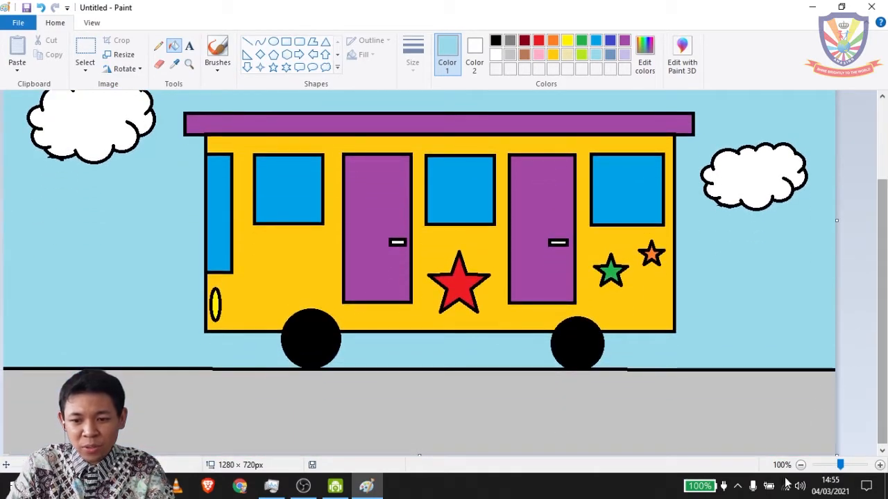
left_click(800, 464)
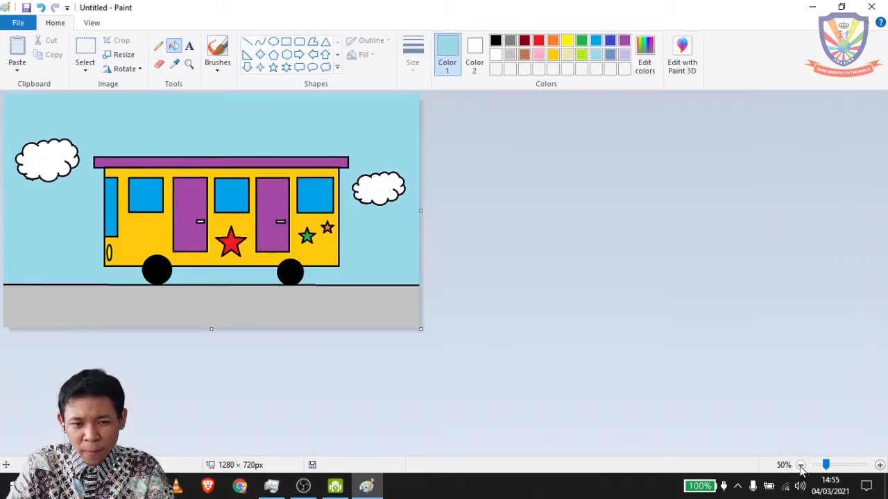
left_click(18, 25)
mouse_move(40, 139)
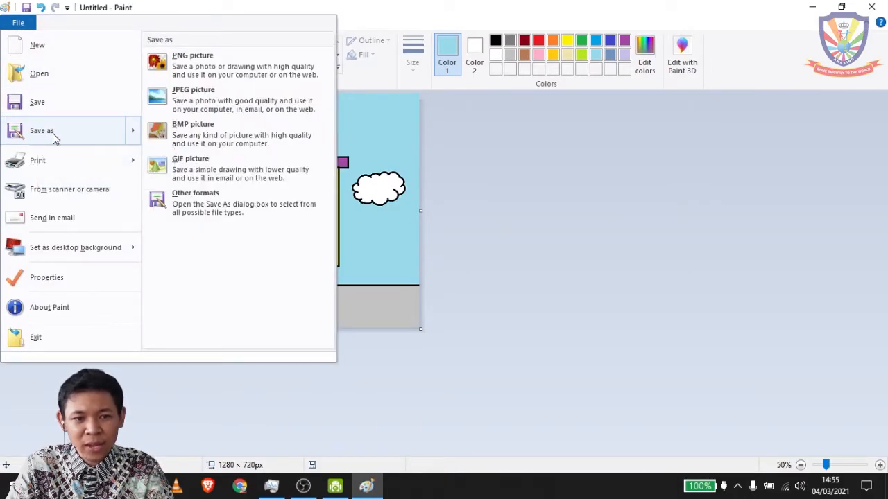
left_click(522, 201)
Step: Start saving the drawing as a new file and choose Documents as the location
left_click(16, 24)
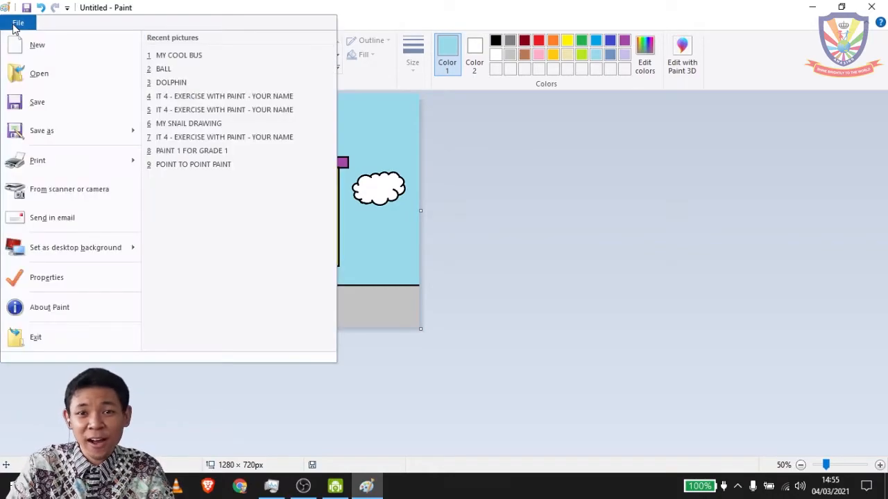
mouse_move(33, 134)
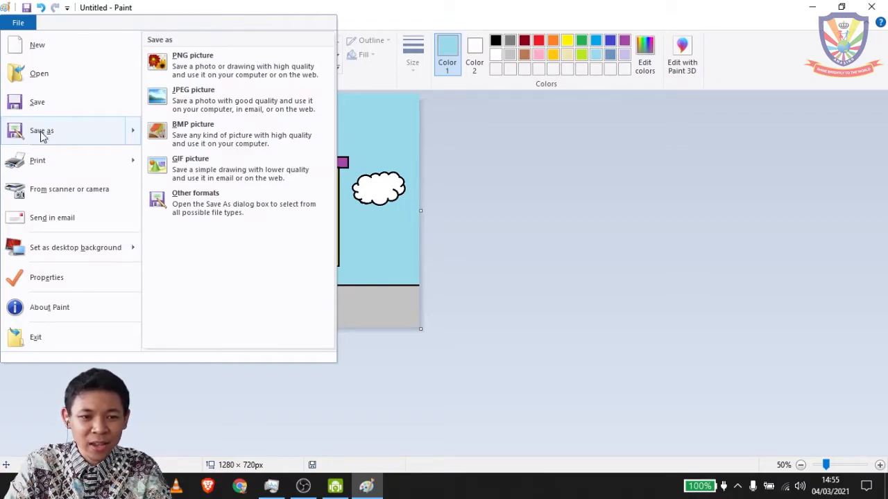
left_click(42, 136)
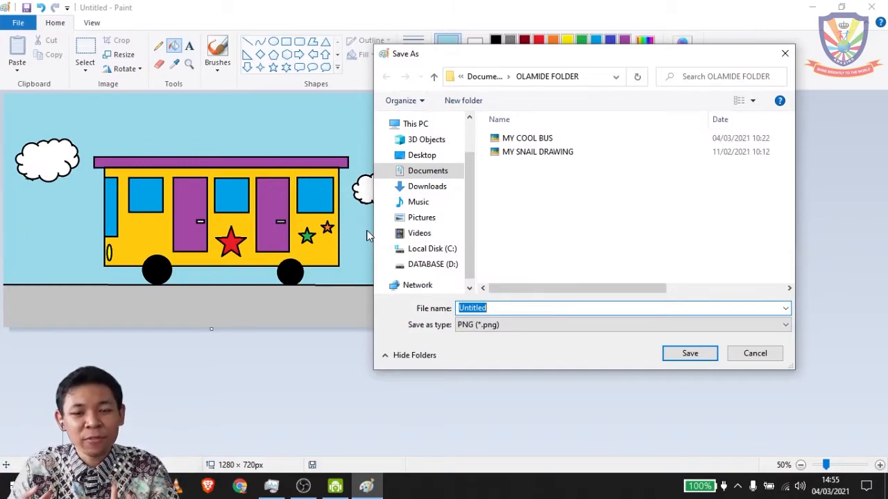
left_click(427, 176)
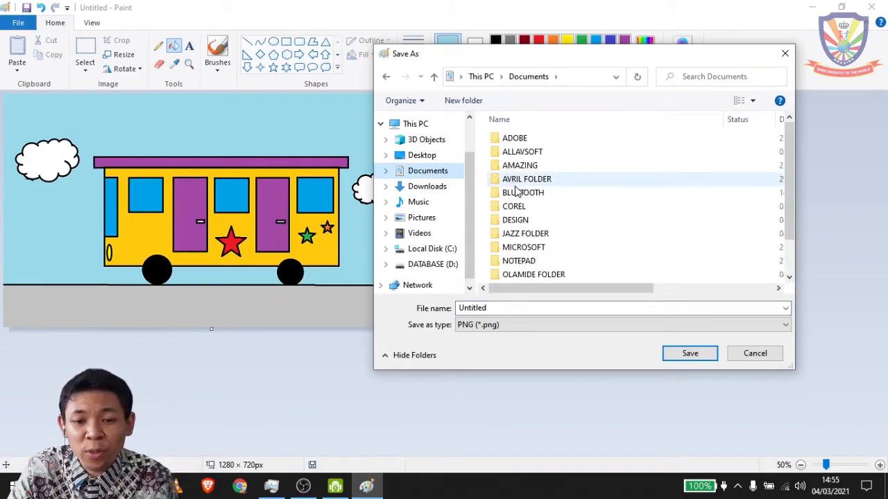
Step: Create a folder in Documents named with a personal first name followed by FOLDER, and open it as the save location
left_click(457, 101)
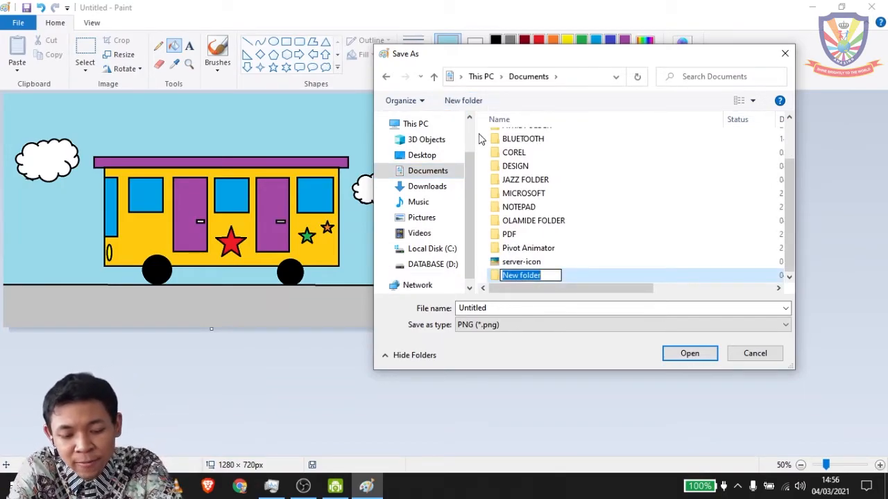
type("KEN")
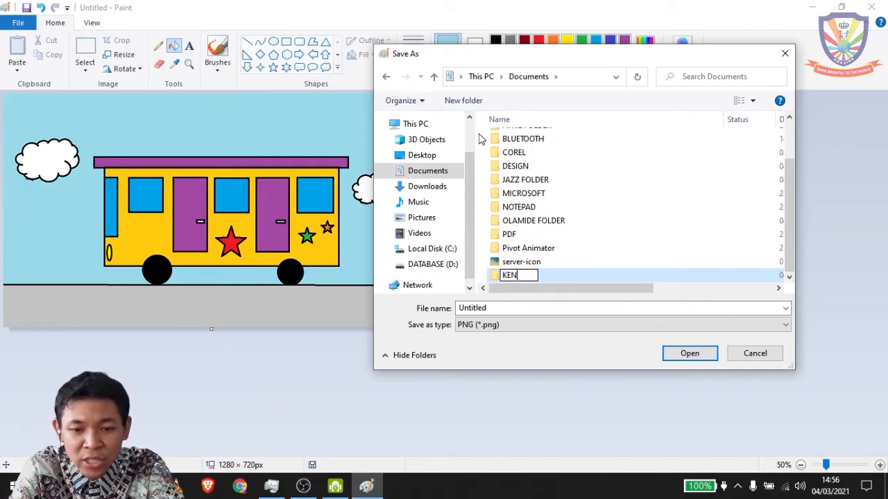
type("JIRA FOLDER")
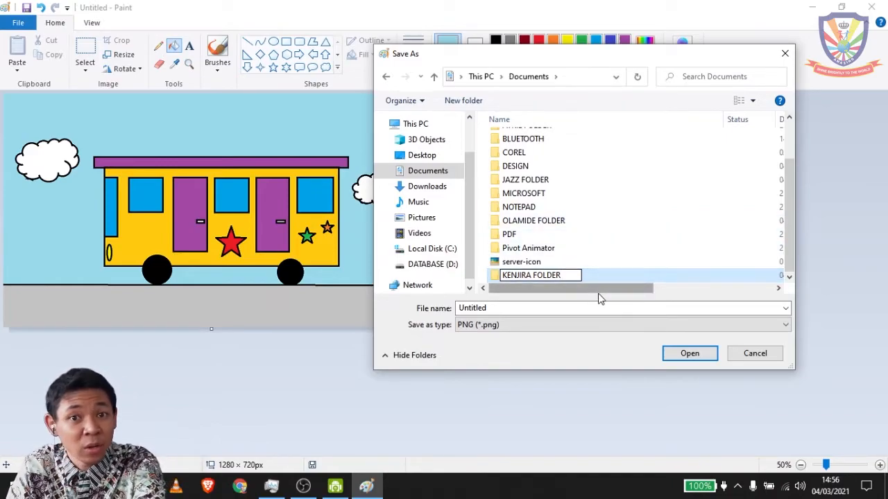
key("Return")
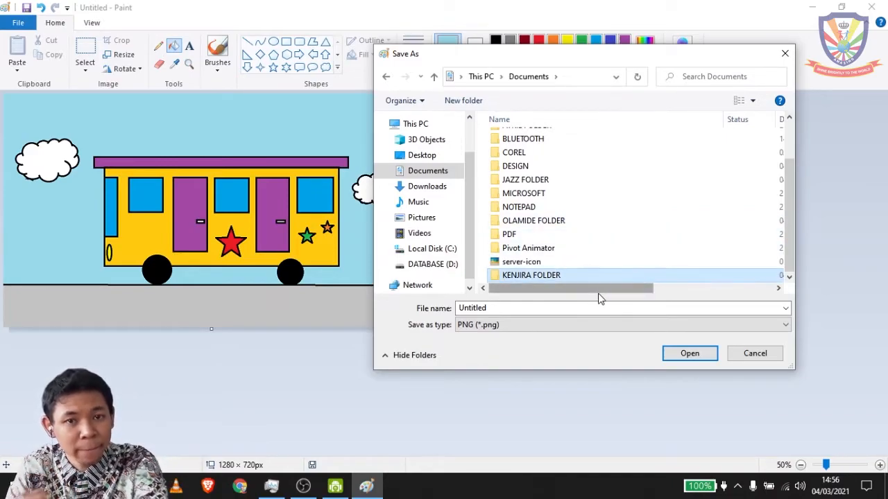
double_click(496, 277)
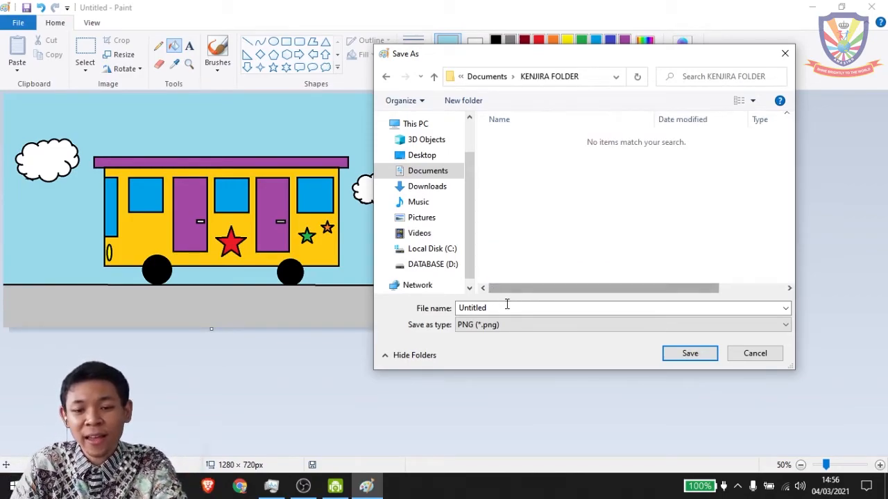
Step: Save the drawing as a PNG named MY COOL BUS in the personal folder and close Paint
double_click(499, 309)
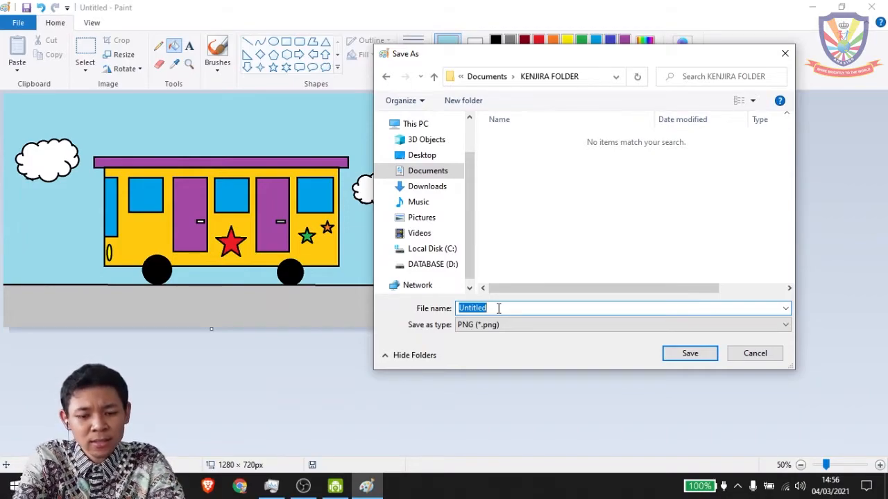
type("MY COOL BUS")
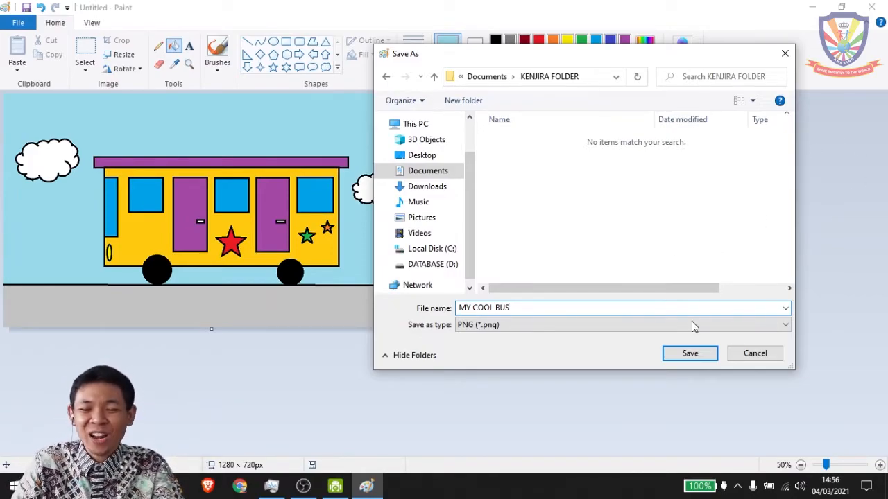
left_click(703, 356)
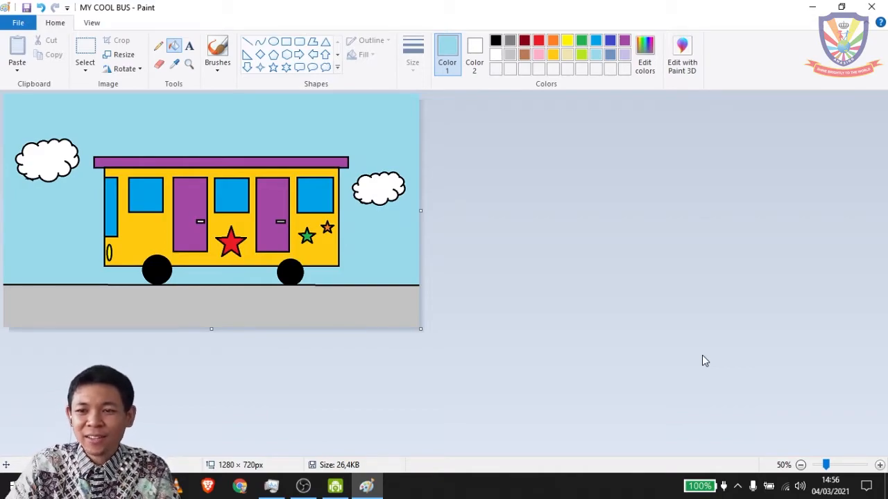
left_click(870, 7)
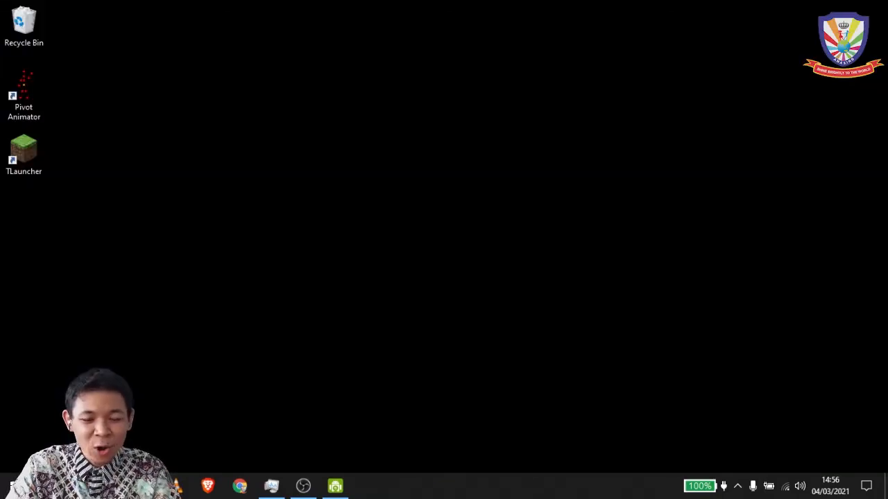
Step: Look up the saved drawing in the personal folder under Documents using File Explorer, and check the Wi-Fi connection
key("super")
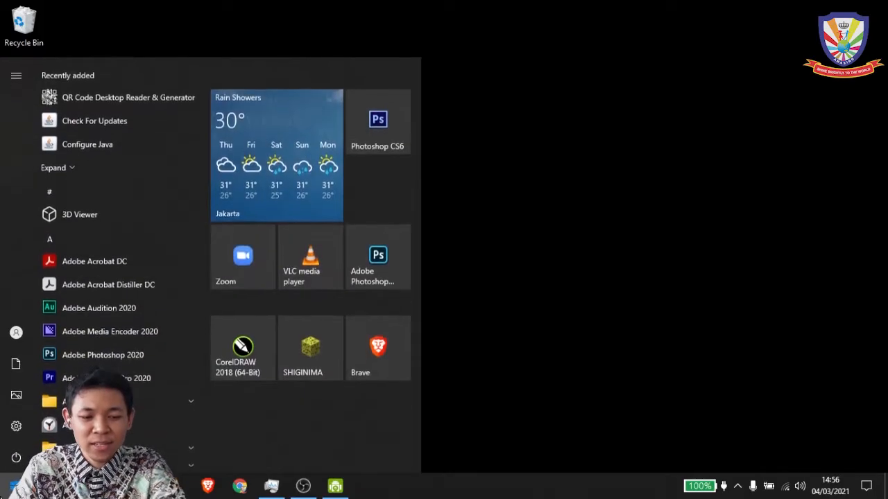
type("p")
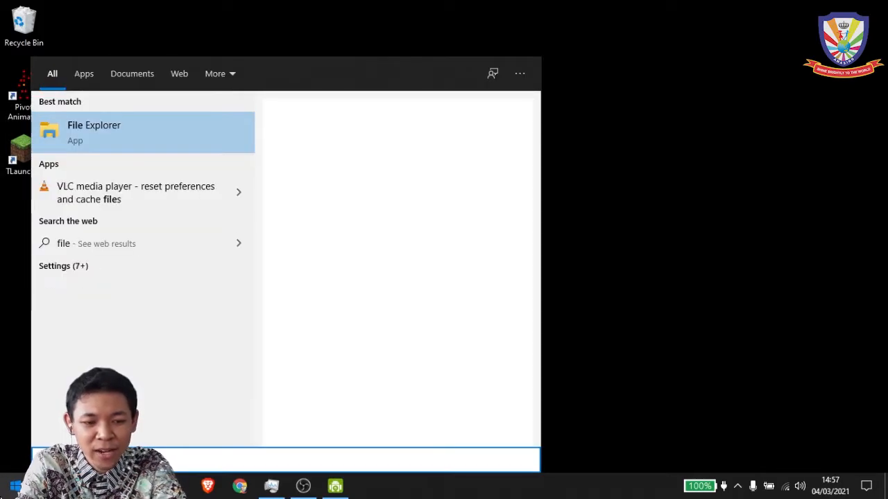
left_click(99, 141)
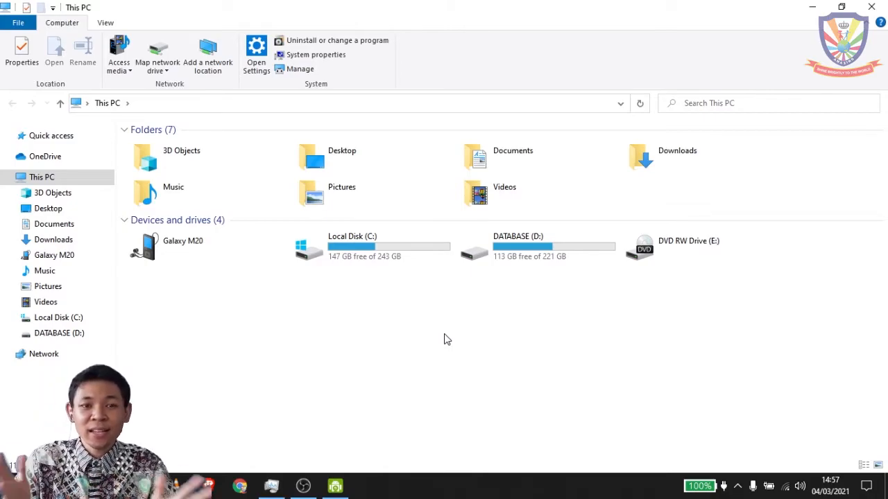
double_click(484, 164)
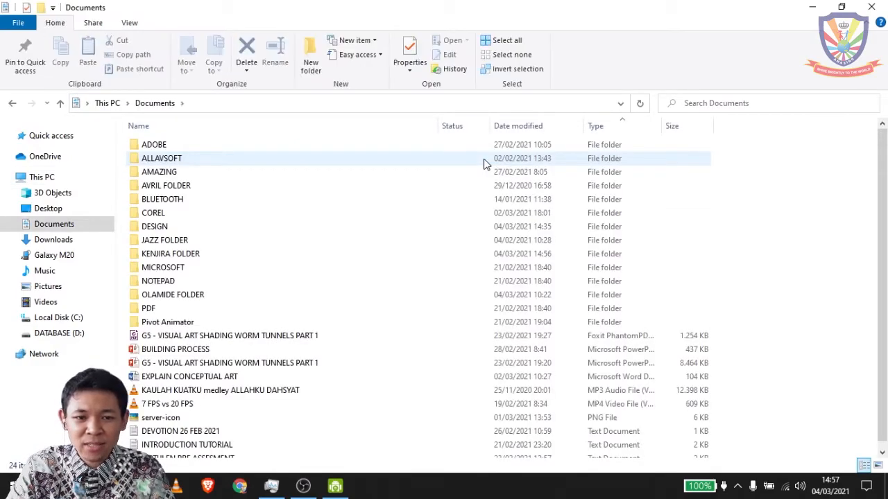
double_click(146, 256)
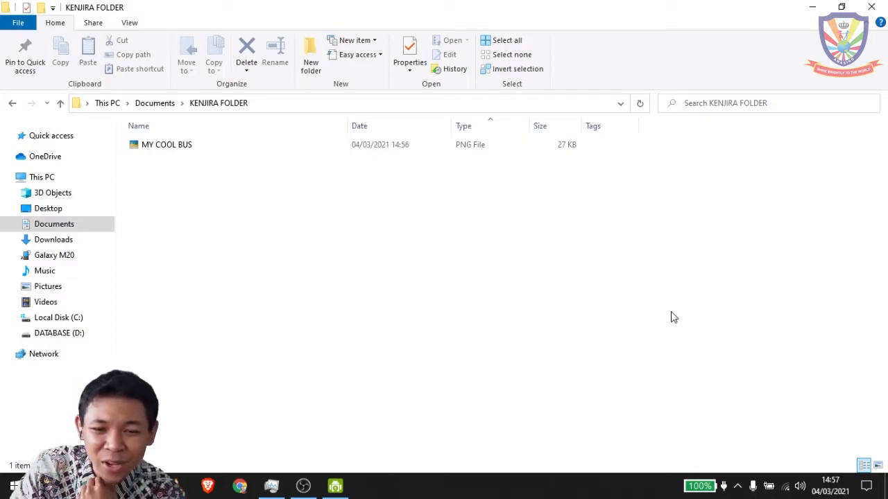
left_click(786, 486)
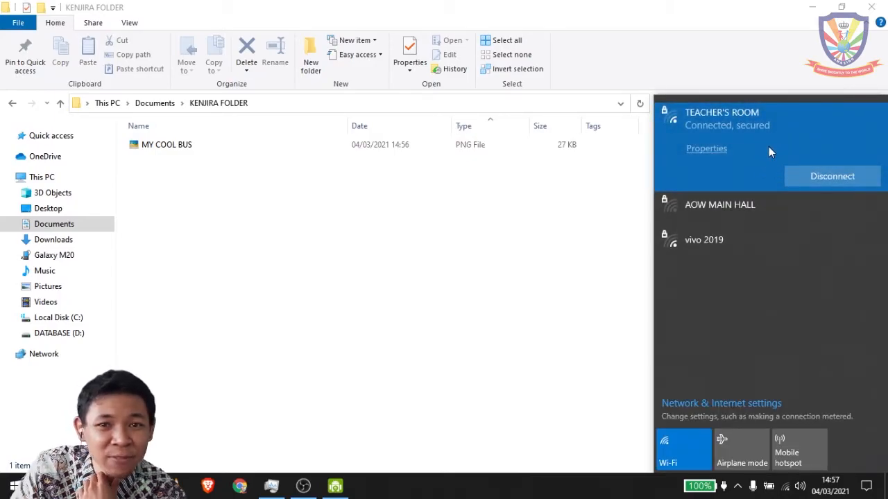
left_click(386, 248)
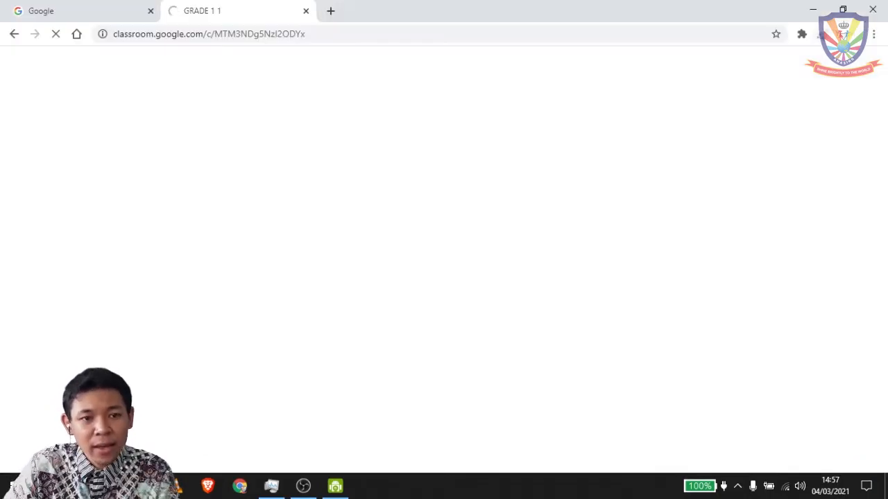
Step: Switch to the Chrome browser and go to classroom.google.com
left_click(223, 34)
type("cl")
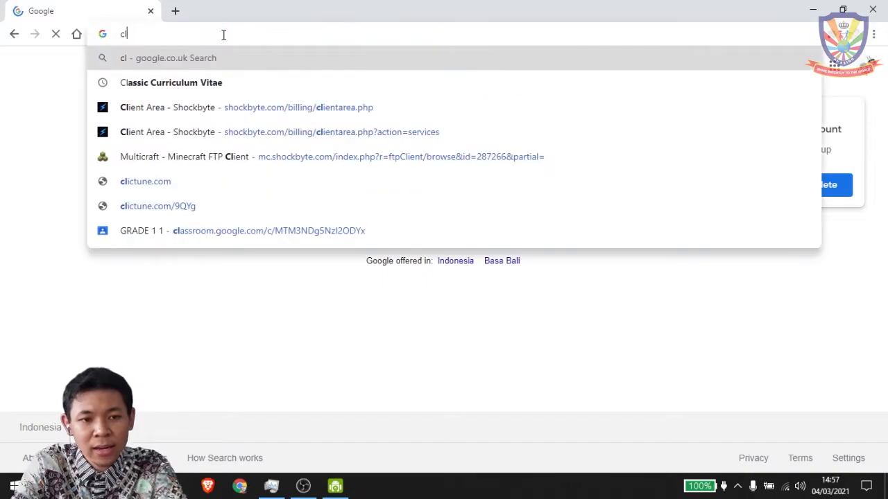
type("assroo")
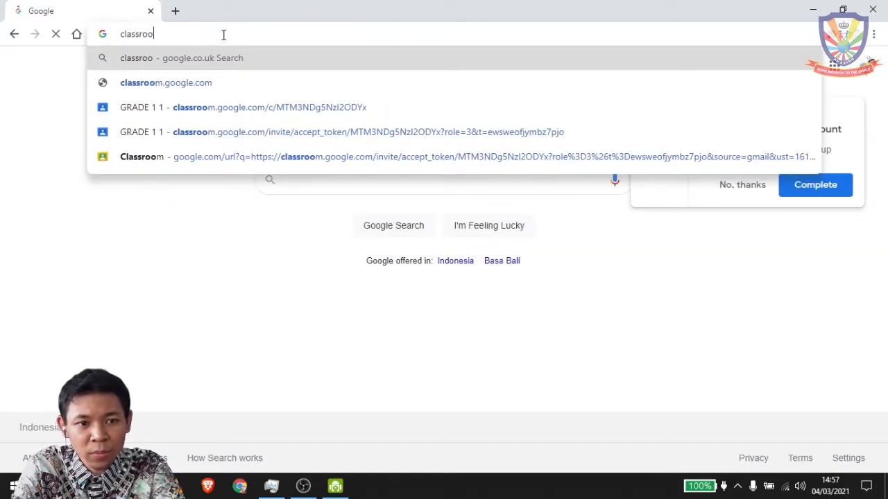
type("m.goo")
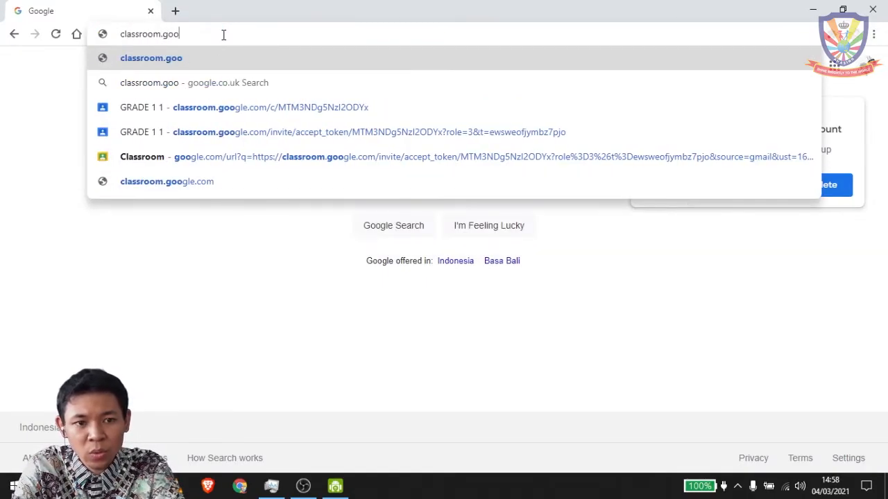
type("gle.com")
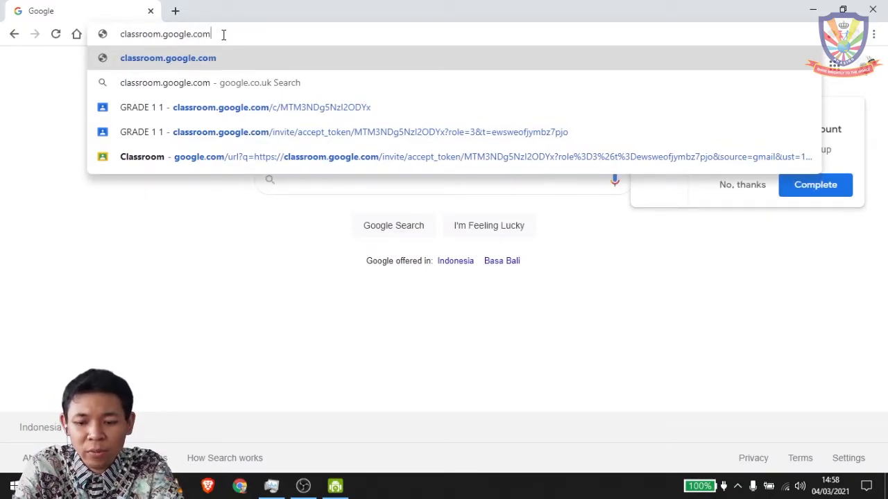
key("ctrl+a")
type("clas")
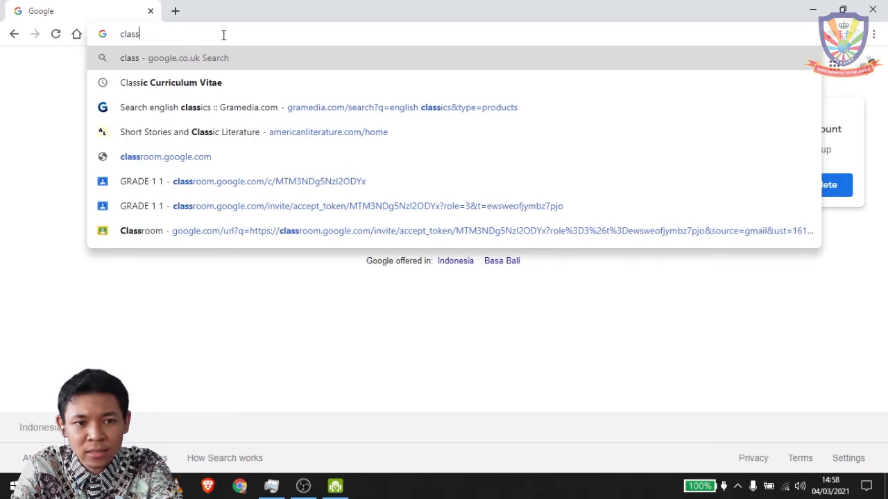
type("sroom.google.com")
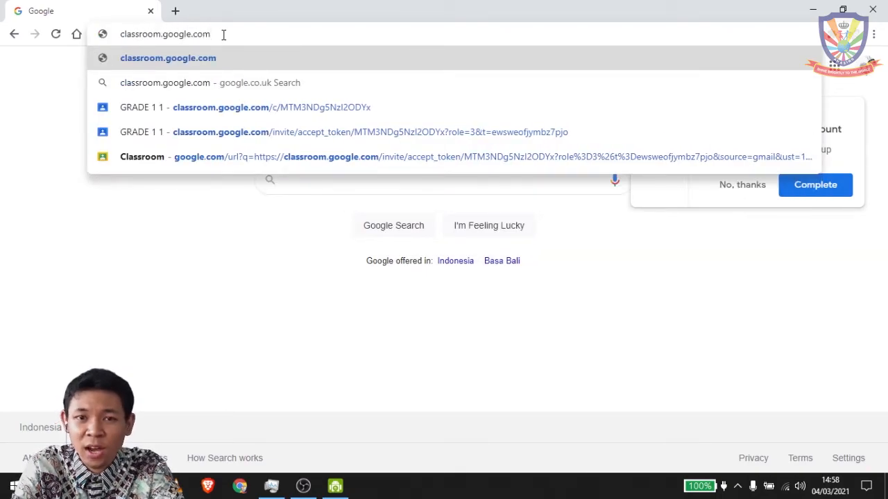
key("Return")
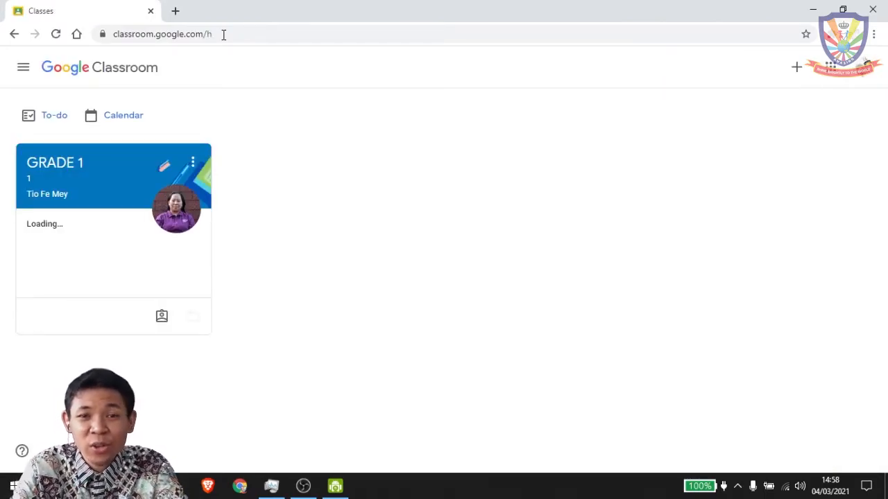
Step: Open the GRADE 1 class and its assignment IT¹ - MID TEST 2 PROJECT
left_click(76, 170)
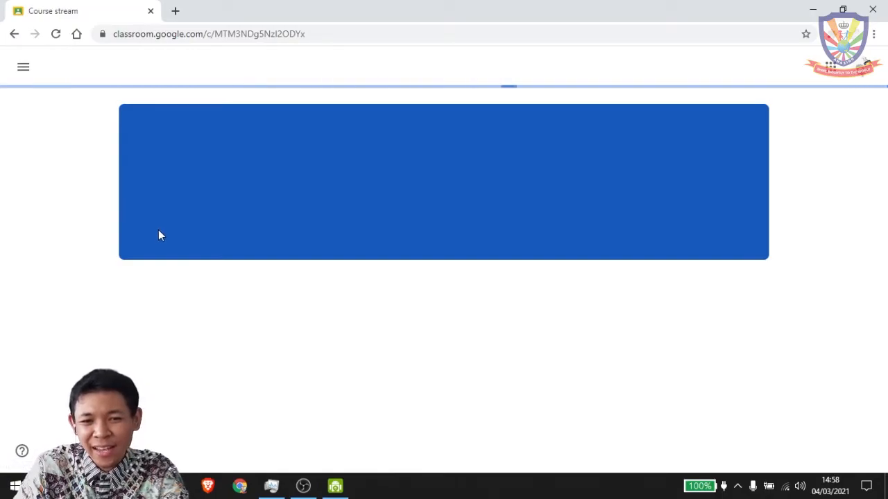
scroll(206, 286, "down", 2)
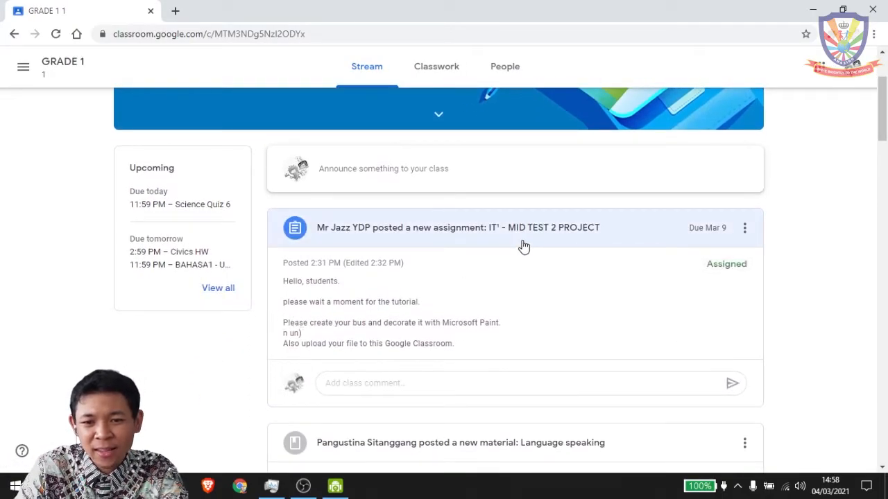
left_click(596, 244)
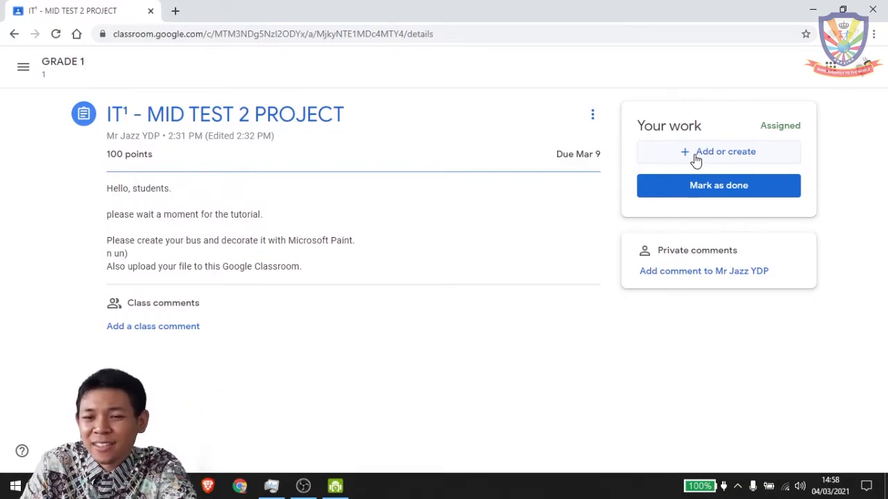
Step: Start a file upload for the assignment work and browse to the personal folder in Documents
left_click(688, 158)
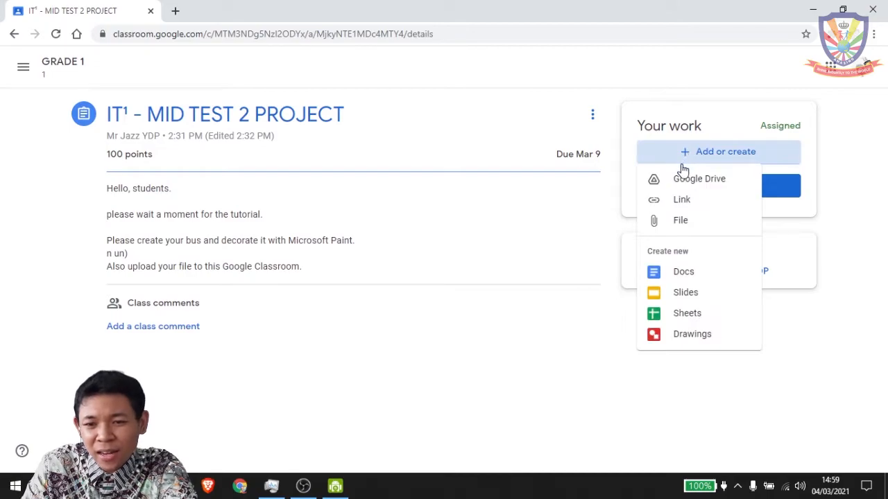
left_click(679, 223)
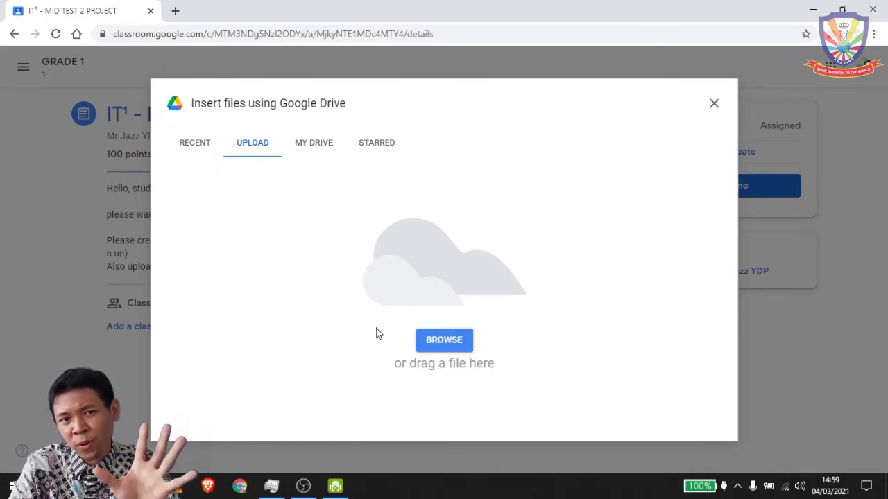
left_click(444, 340)
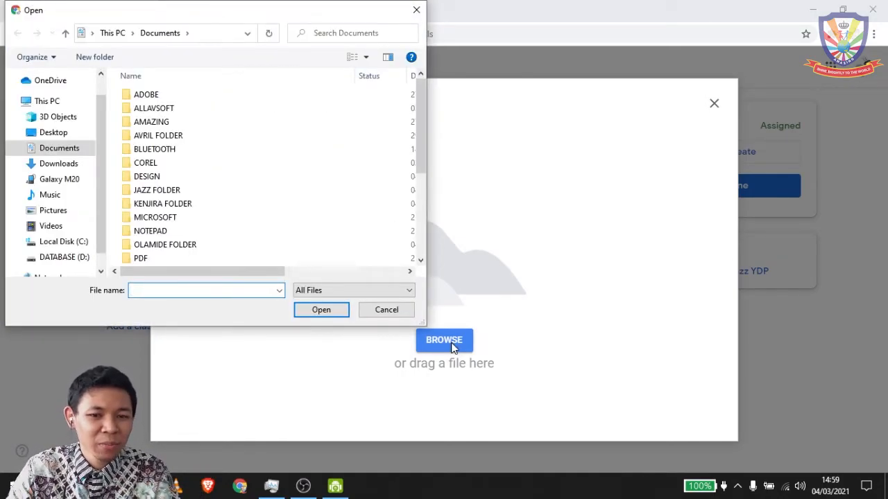
scroll(422, 148, "down", 1)
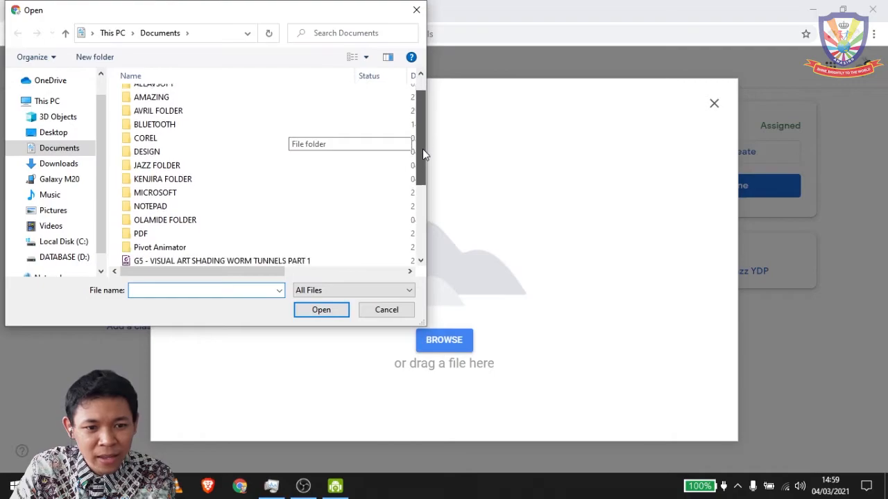
scroll(422, 154, "down", 1)
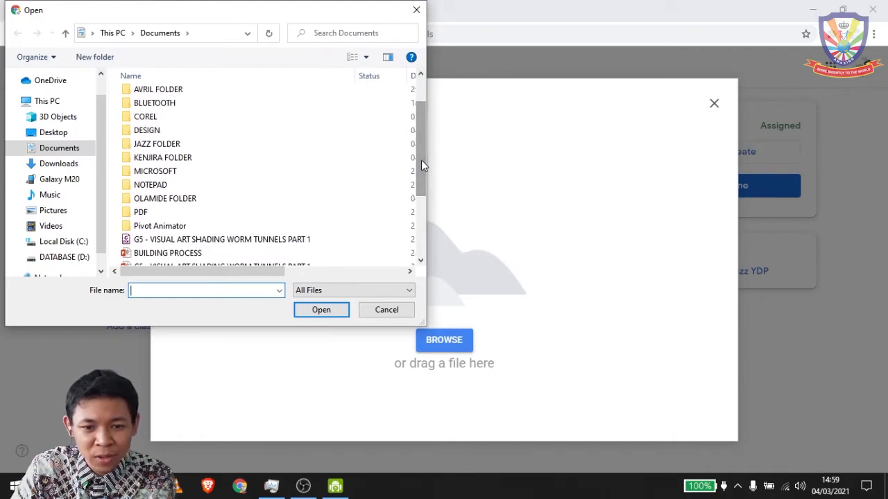
left_click(149, 163)
left_click(150, 163)
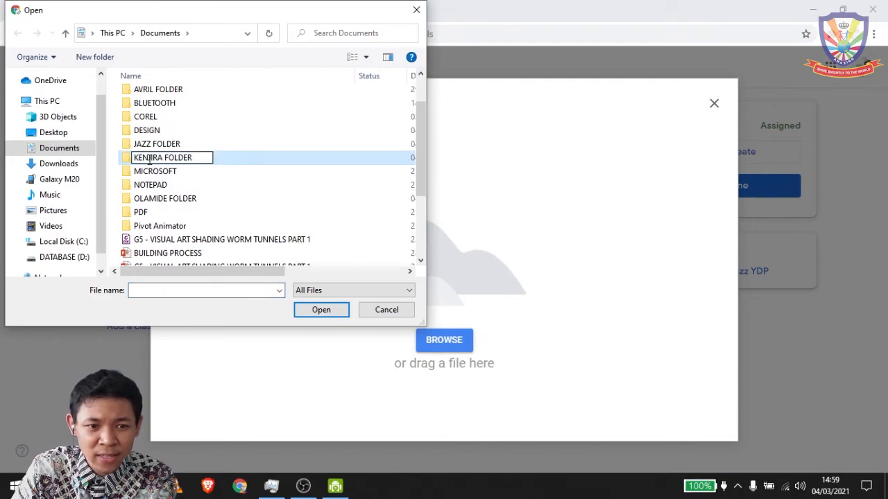
left_click(224, 162)
double_click(224, 161)
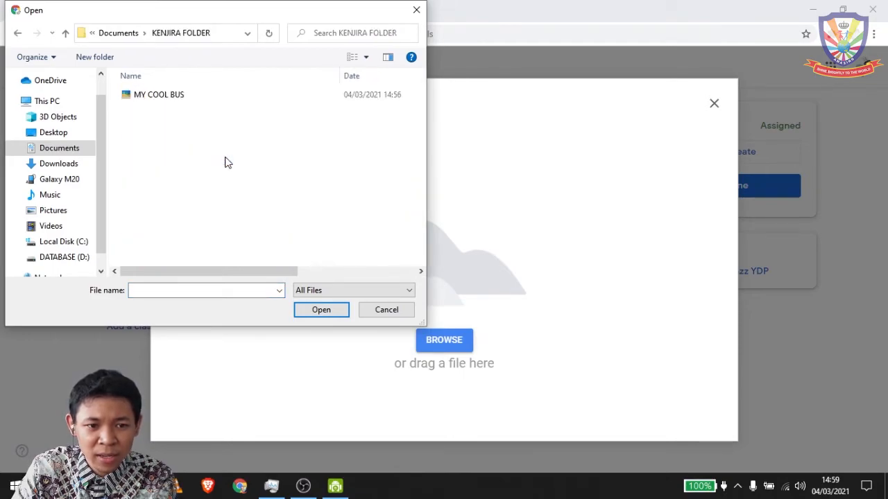
Step: Attach the MY COOL BUS picture to the assignment and turn in the work
left_click(153, 100)
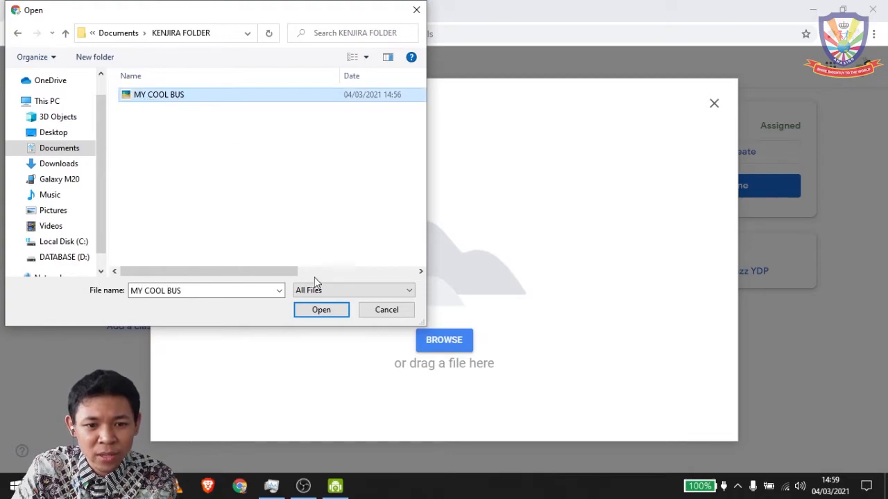
left_click(327, 315)
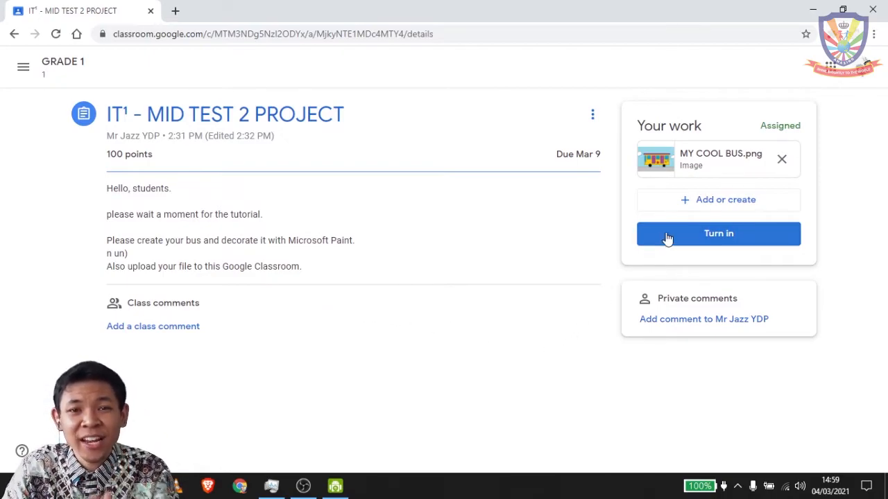
left_click(725, 244)
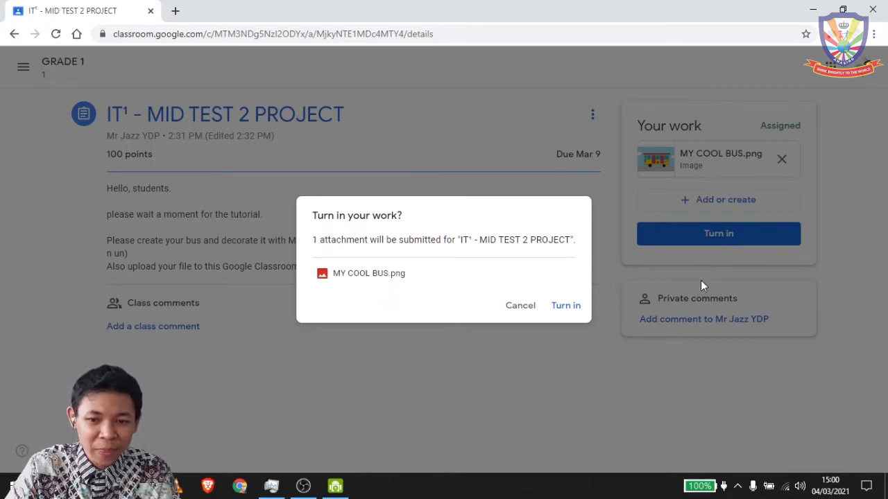
left_click(570, 308)
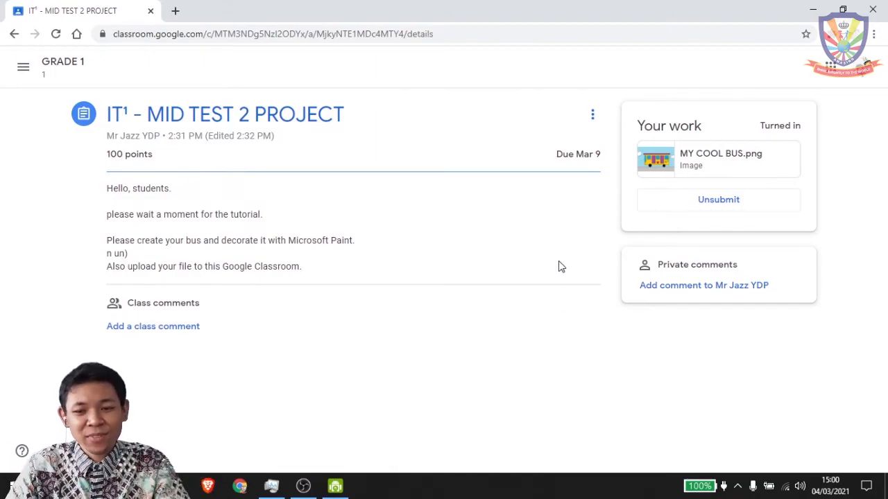
Step: Send the teacher a private comment that the cool bus is done, adding "my bus is really really truly cool!" and "> u<)9"
left_click(694, 296)
type("Mr Jazz, I'm done with my cool")
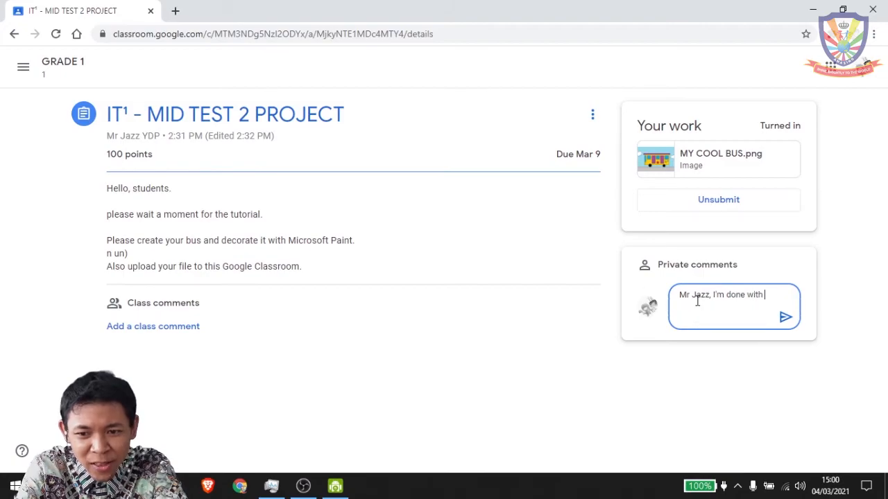
type(" bus, you can see..")
key("Return")
type("my bus is really really truly coo")
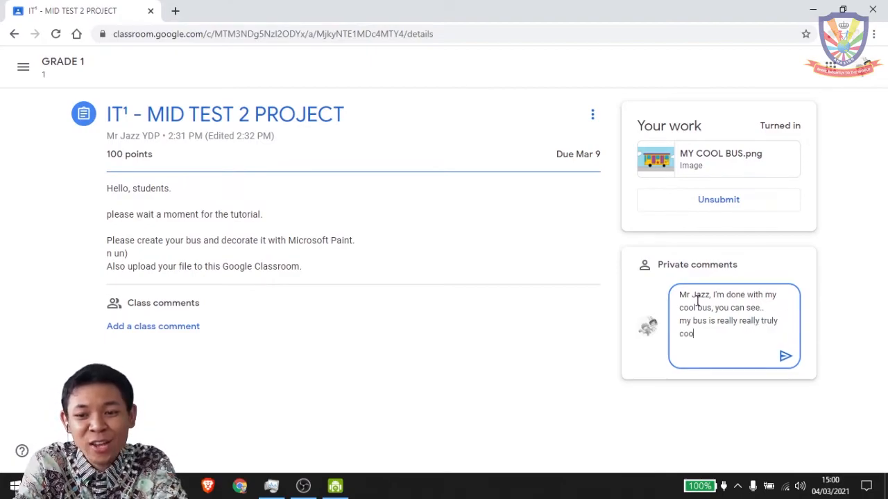
type("l!")
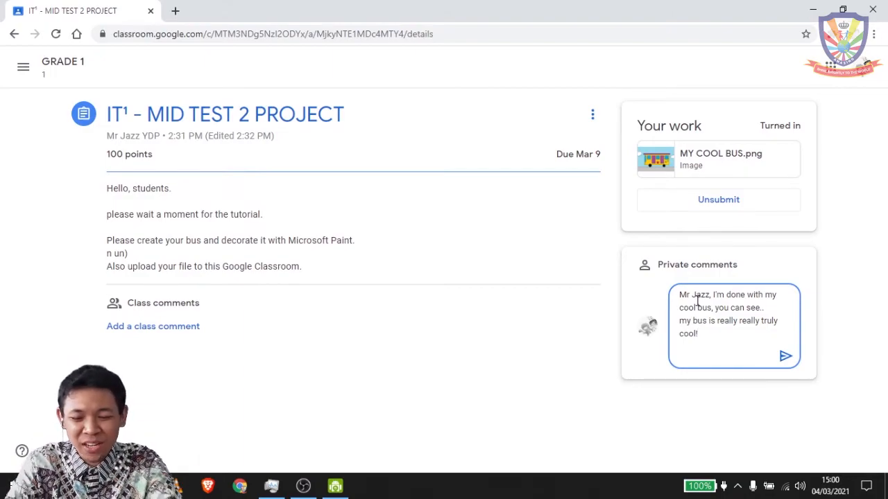
key("Return")
type("> u<)")
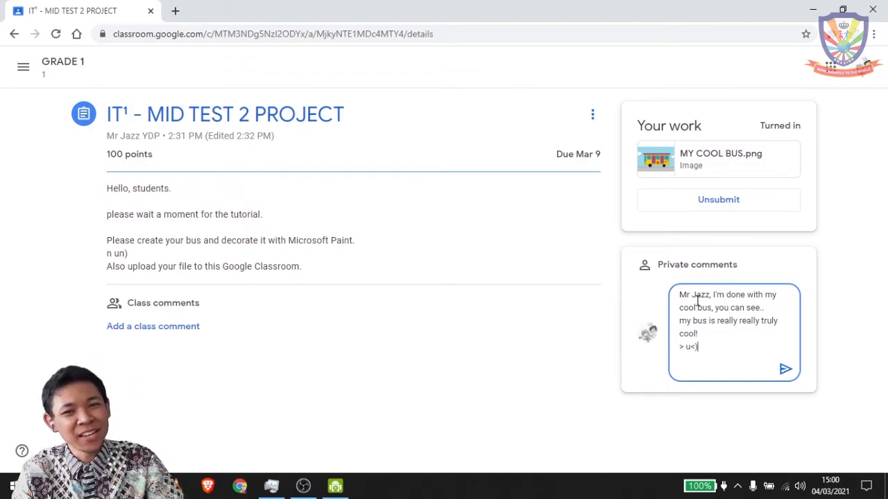
type("9")
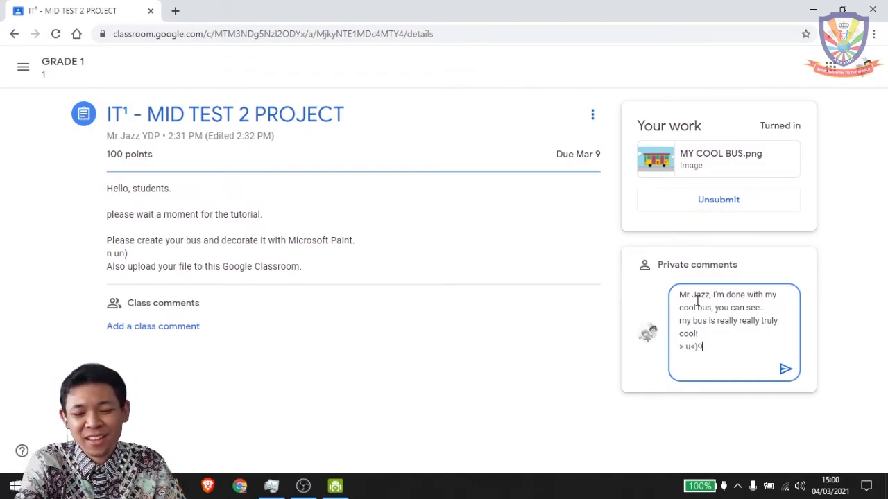
left_click(785, 372)
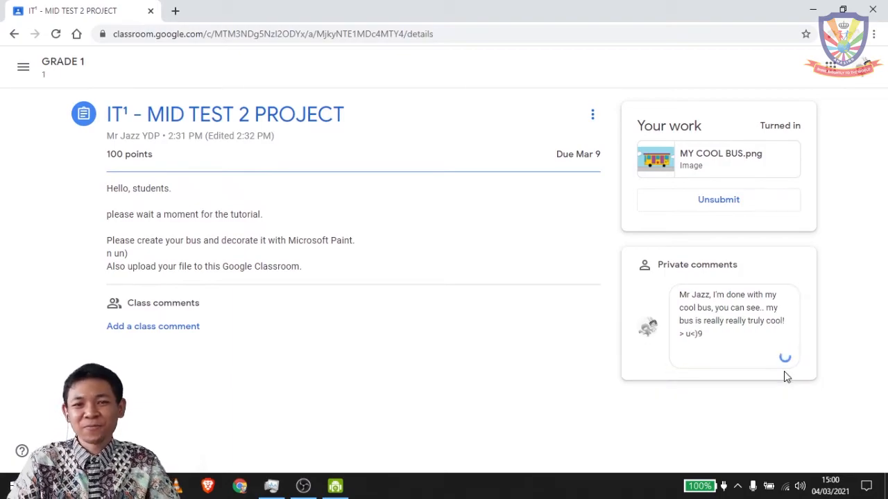